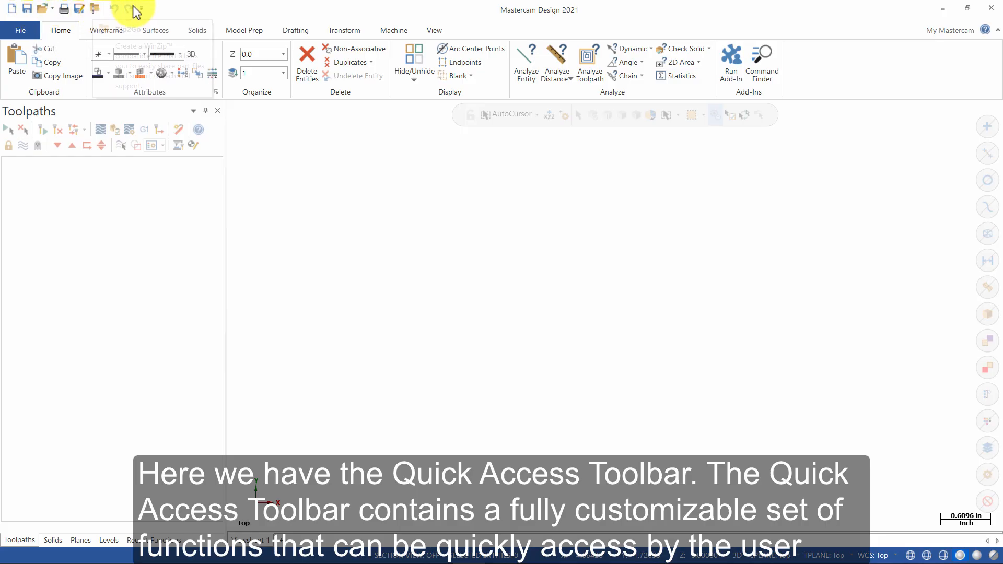
# - Examine the file information page, the Wireframe and Surfaces command sets, and the graphics window's context menu
pyautogui.click(23, 32)
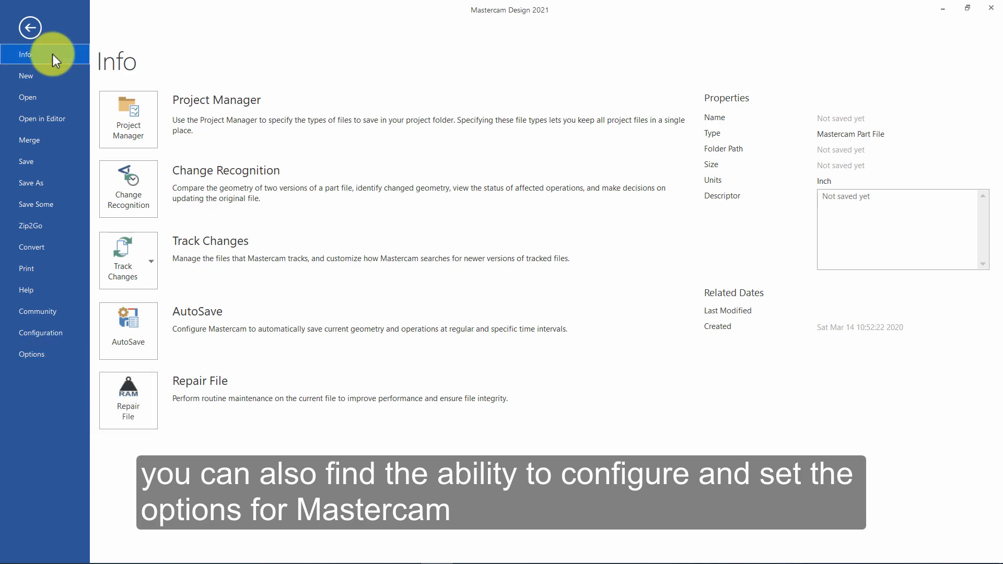
pyautogui.click(35, 32)
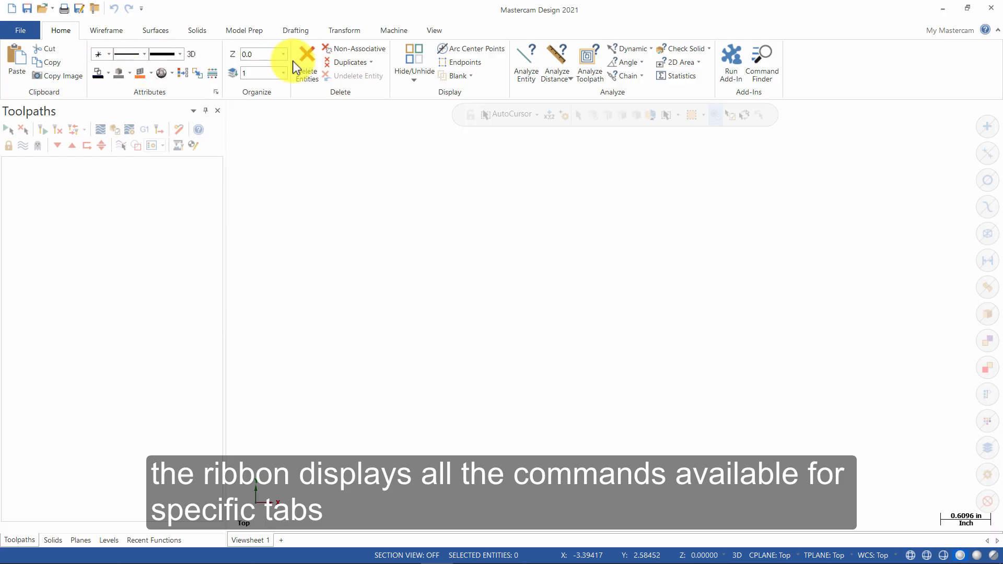
pyautogui.click(106, 31)
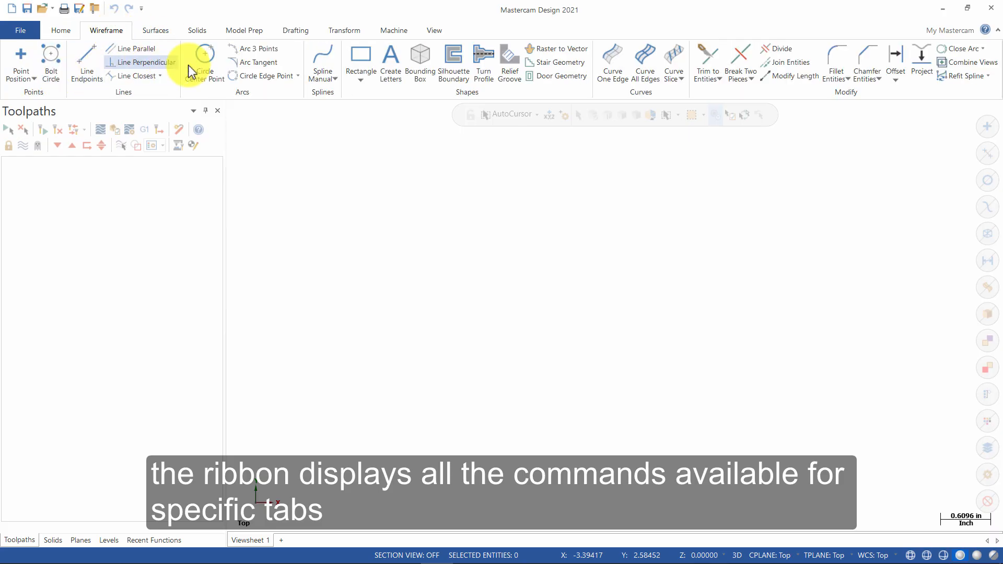
pyautogui.click(159, 30)
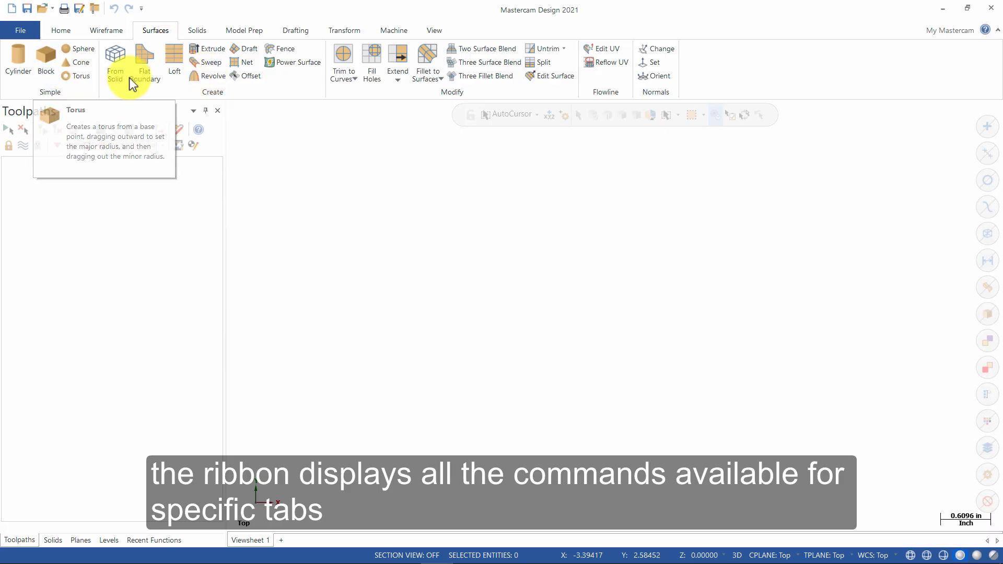
pyautogui.click(56, 29)
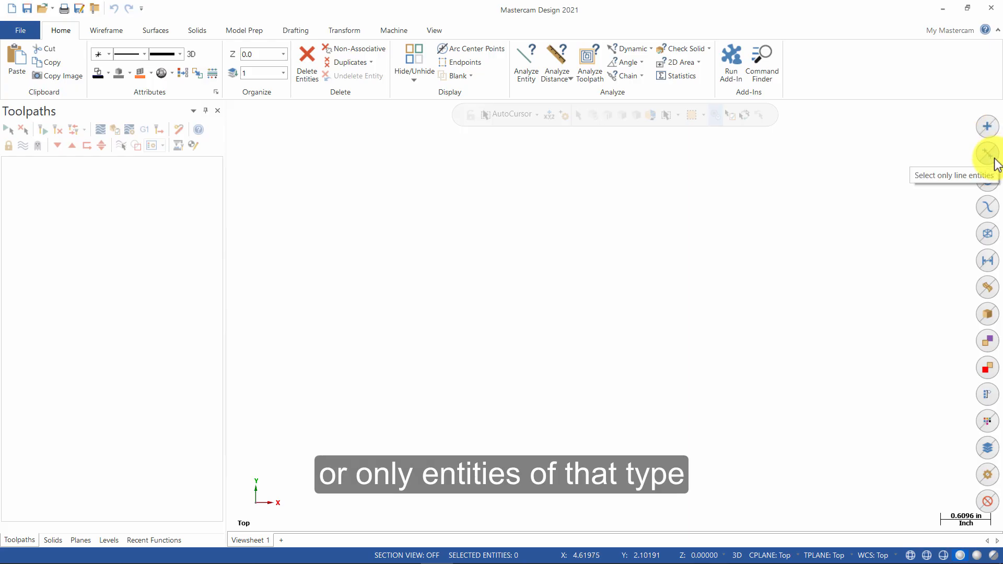
pyautogui.rightClick(506, 230)
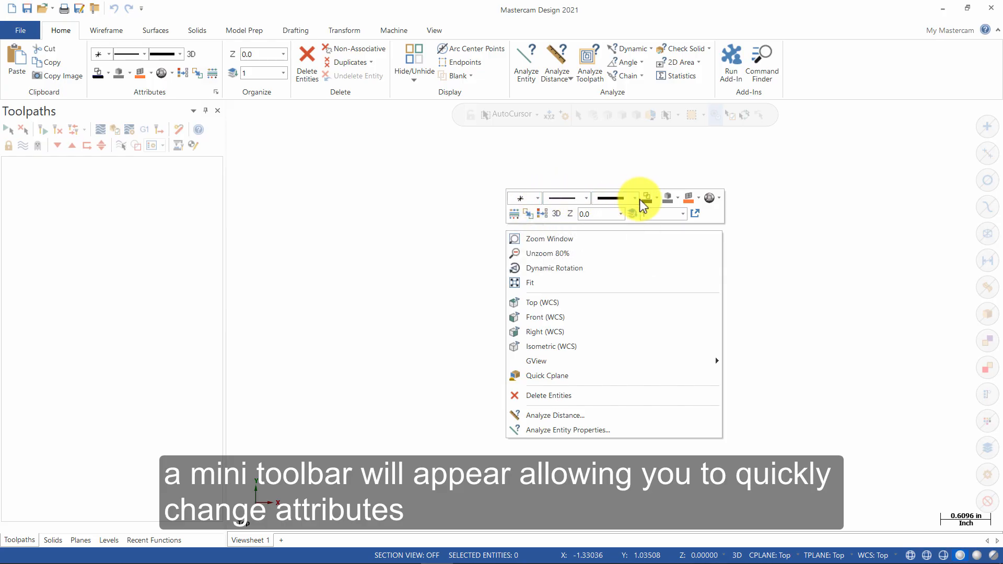
pyautogui.click(586, 150)
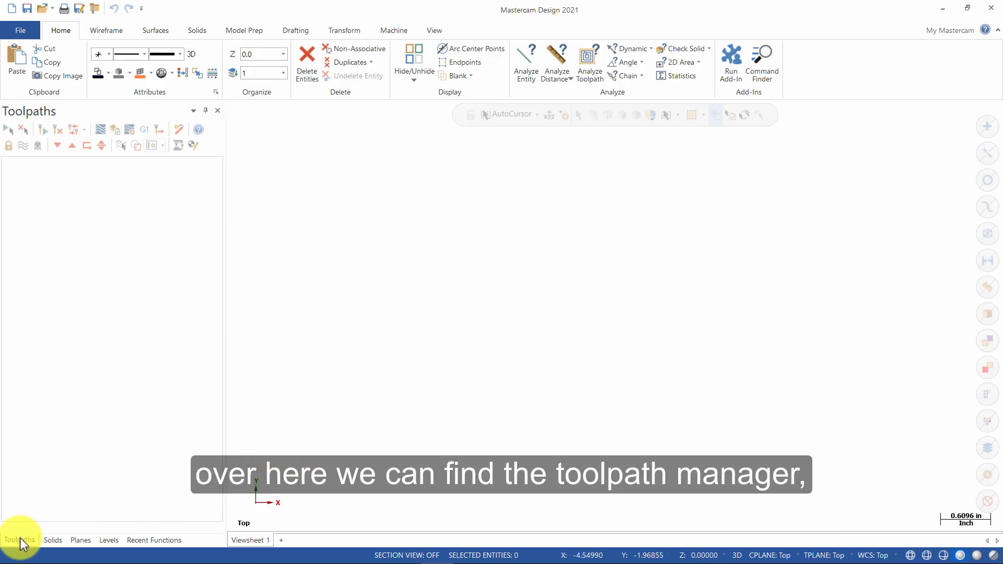
# - Look through the Solids, Planes, Levels and Recent Functions managers
pyautogui.click(48, 540)
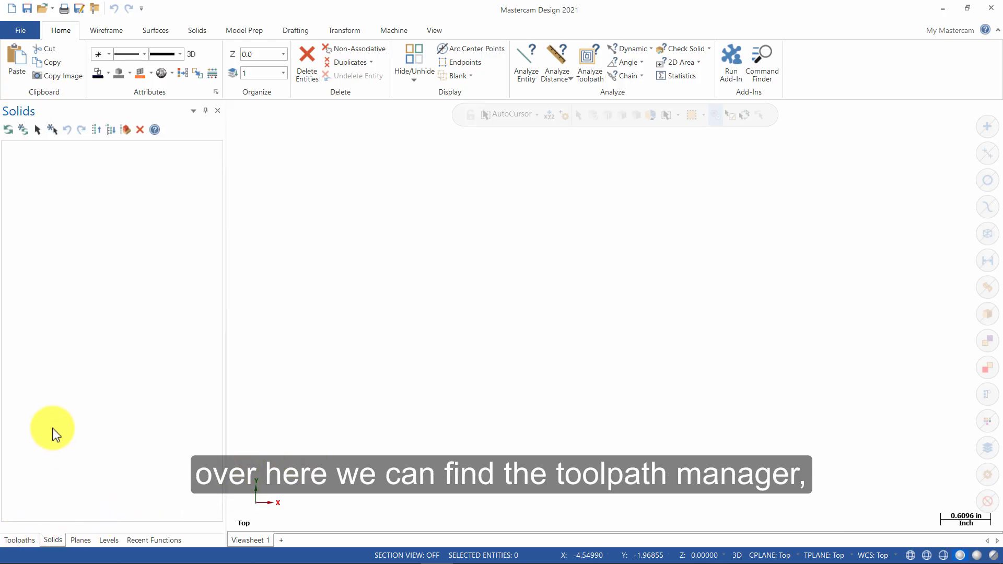
pyautogui.click(86, 540)
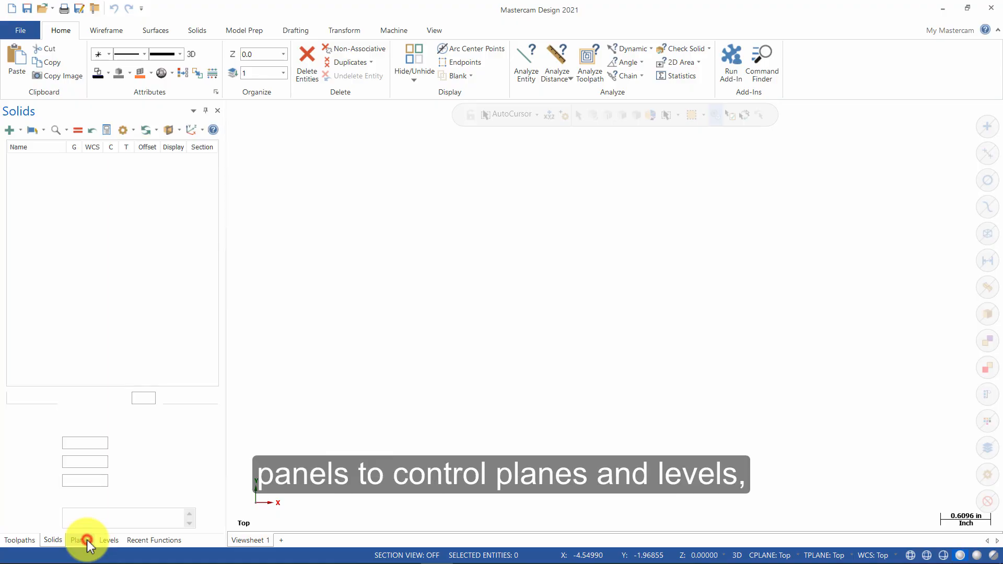
pyautogui.click(109, 540)
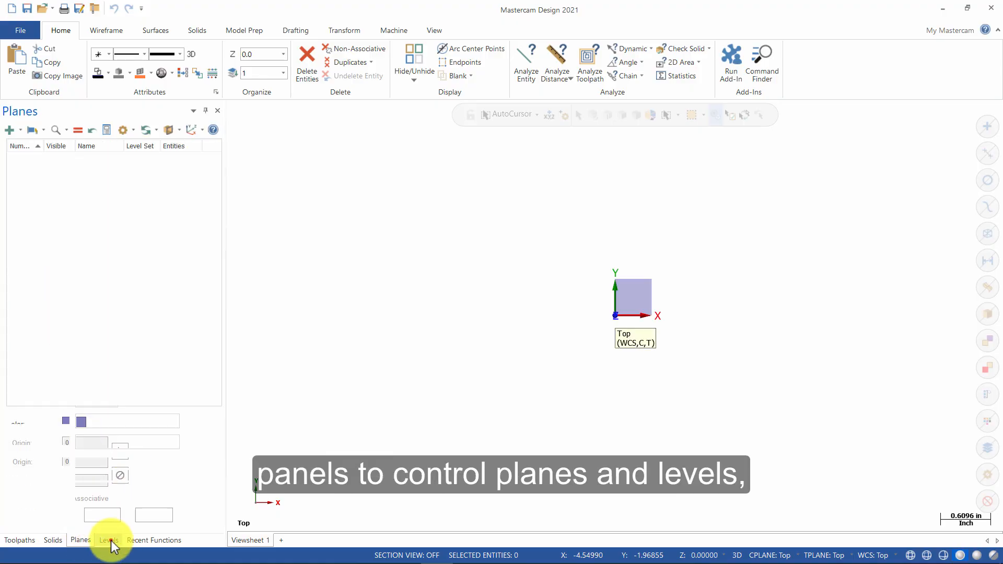
pyautogui.click(165, 539)
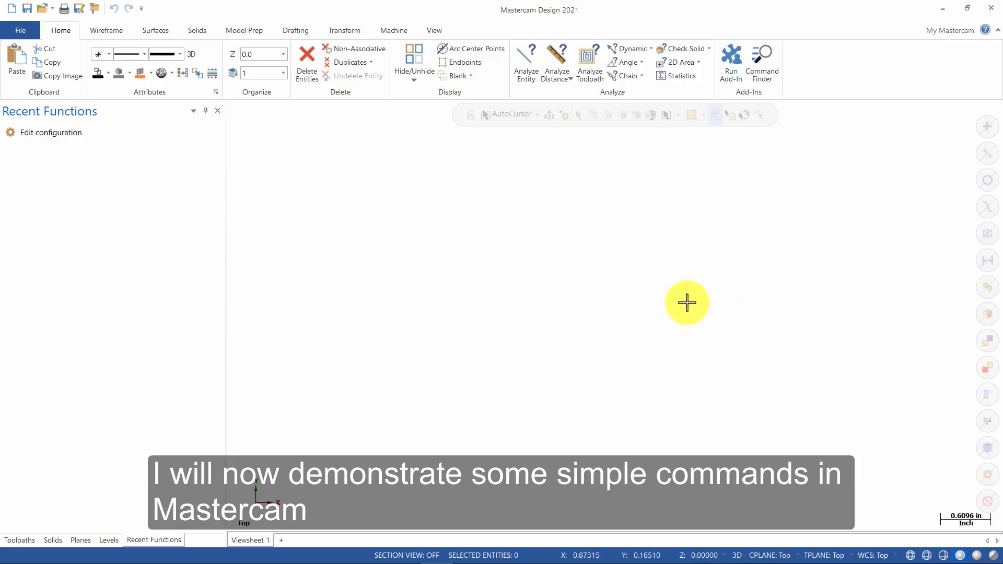
# - Draw a freeform two-endpoint line about 3.46 in long at about 13 degrees in the upper part of the graphics area
pyautogui.click(115, 32)
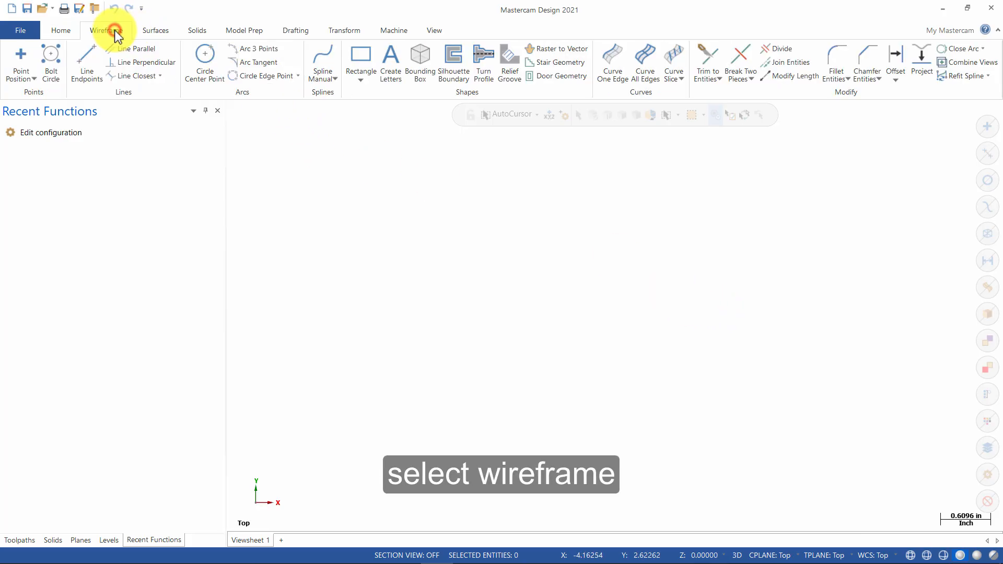
pyautogui.click(87, 63)
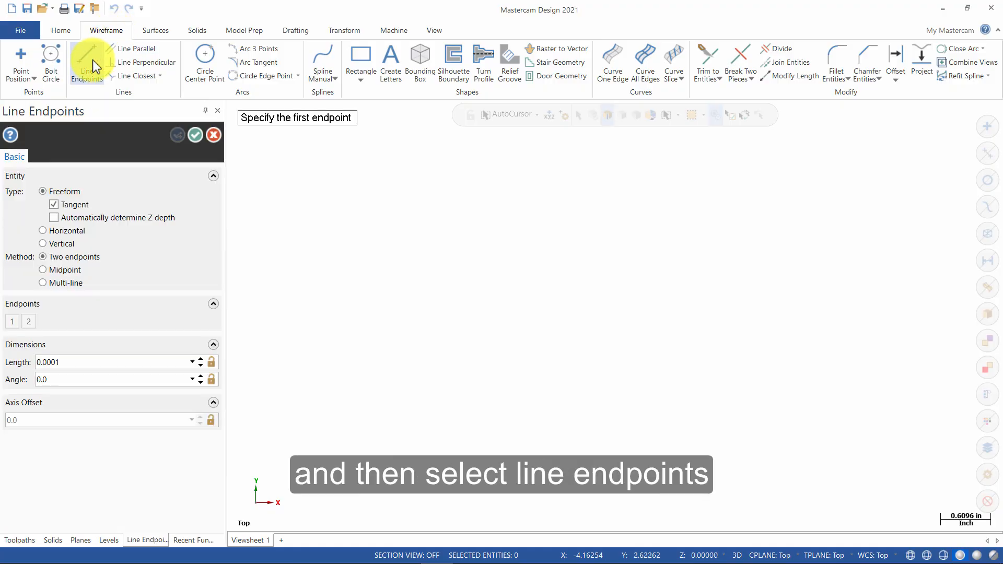
pyautogui.click(366, 234)
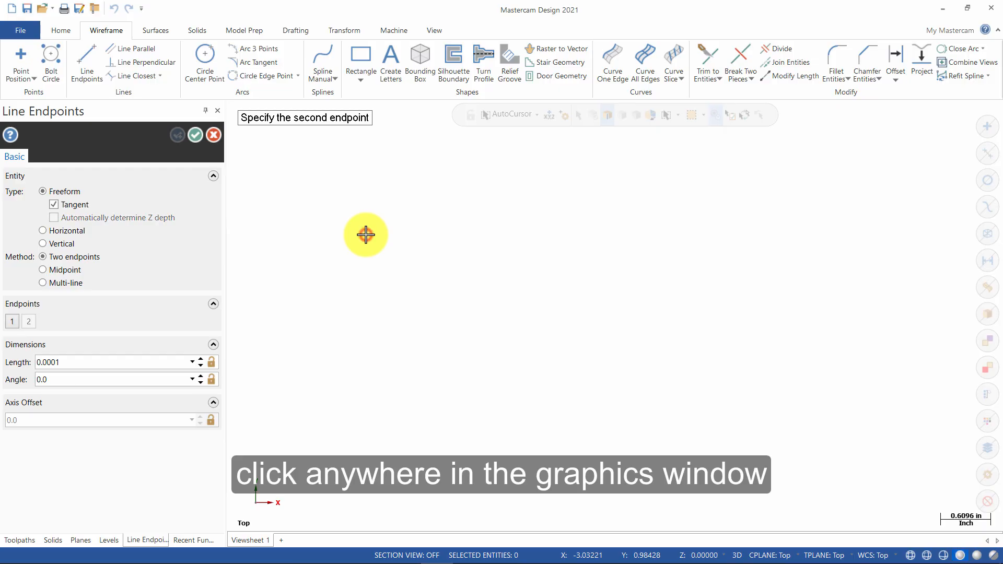
pyautogui.click(643, 172)
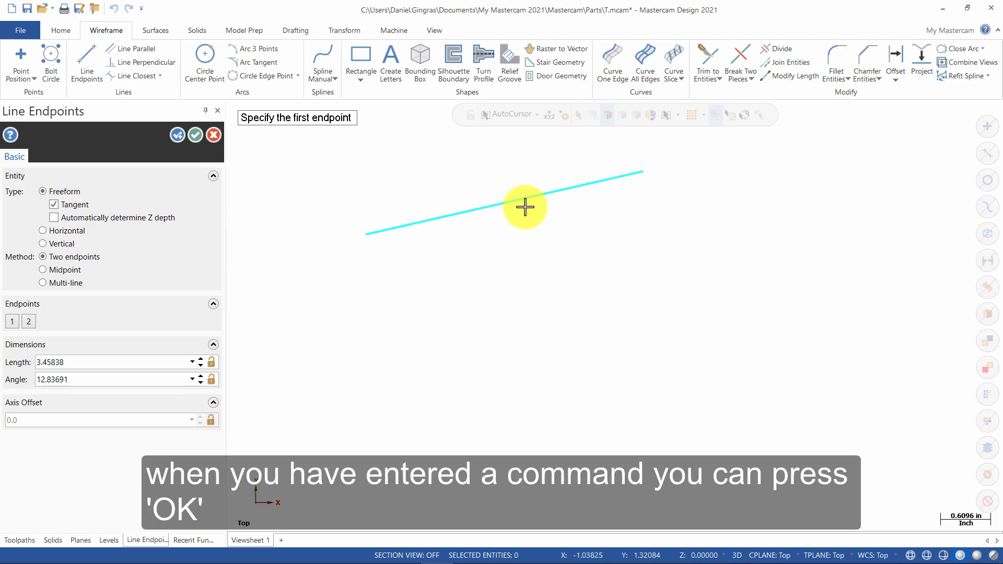
pyautogui.click(193, 137)
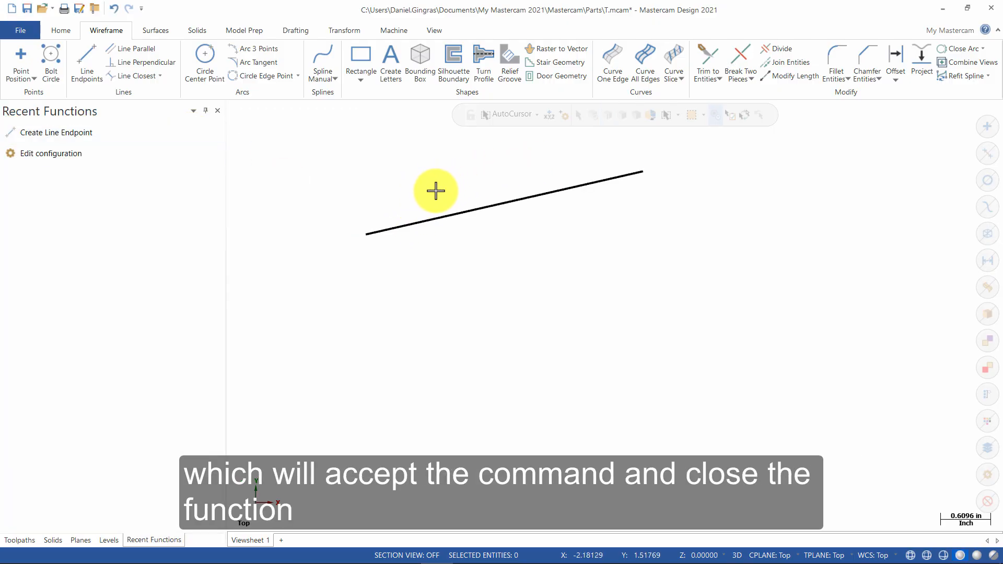
# - Draw a second line from the first line's lower endpoint, about 1.49 in long at about 333 degrees, keeping the line command active
pyautogui.click(87, 62)
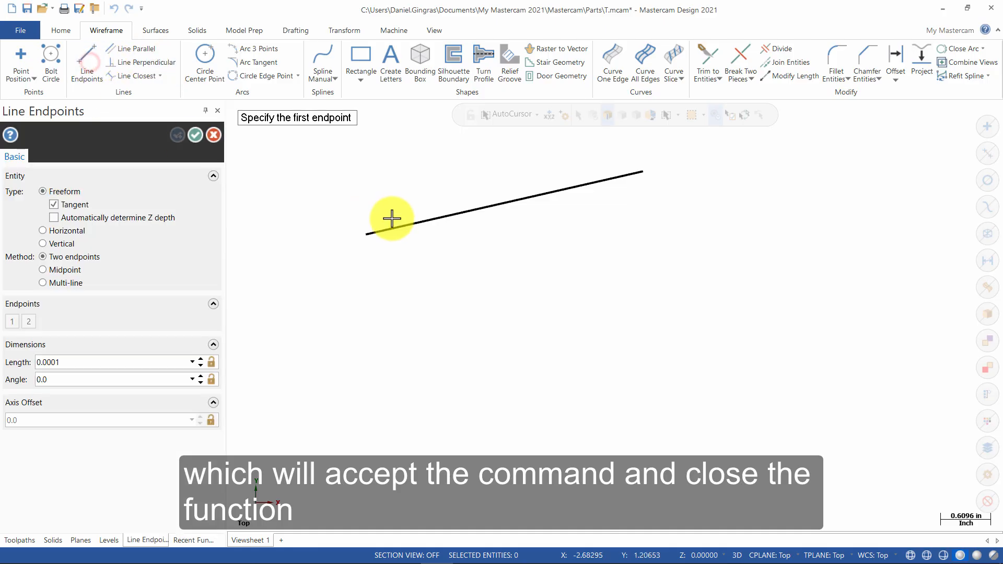
pyautogui.click(366, 235)
pyautogui.click(474, 290)
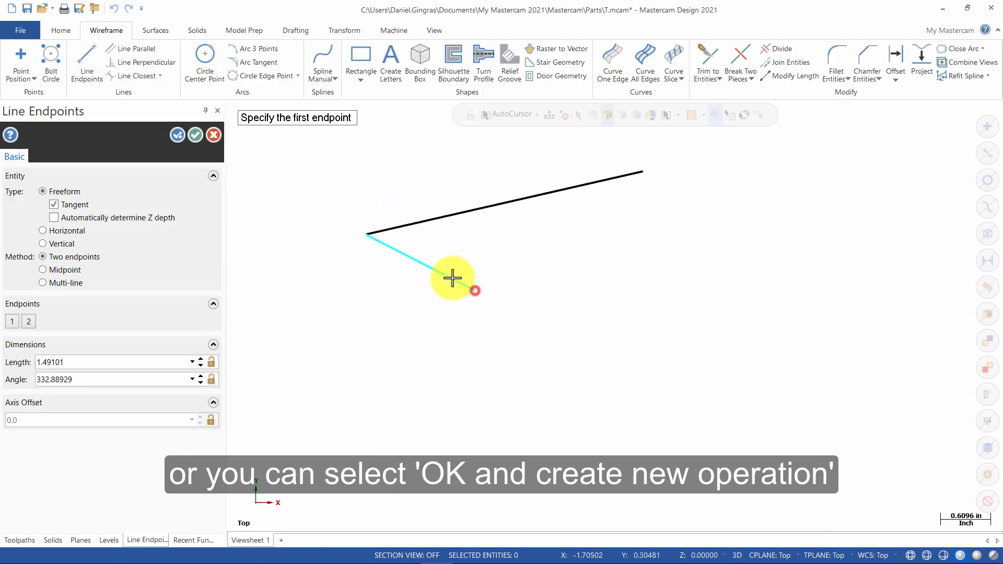
pyautogui.click(178, 135)
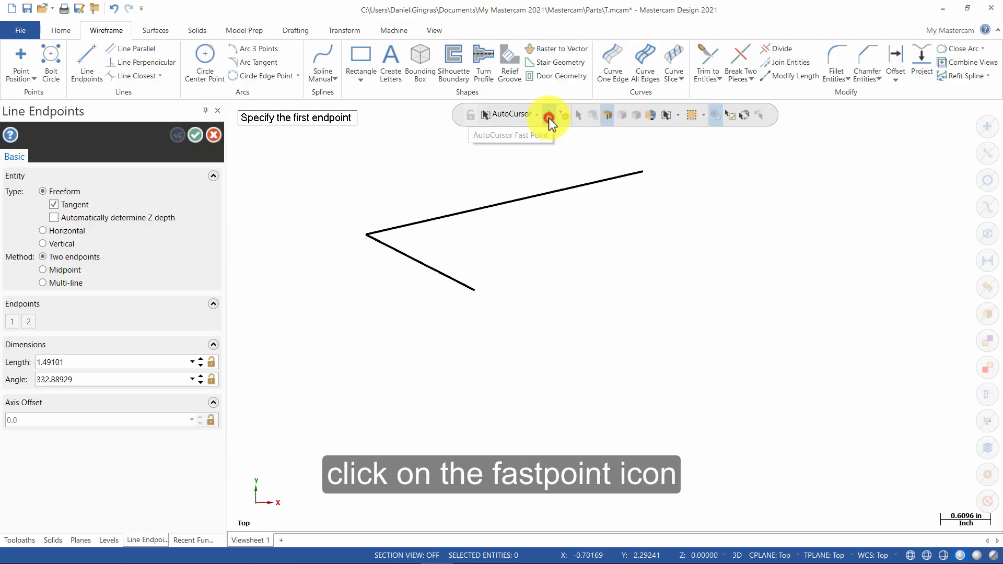
# - Create a line between the exact coordinates 0,0 and 2,1 using fast point entry, and finish the line command
pyautogui.click(549, 118)
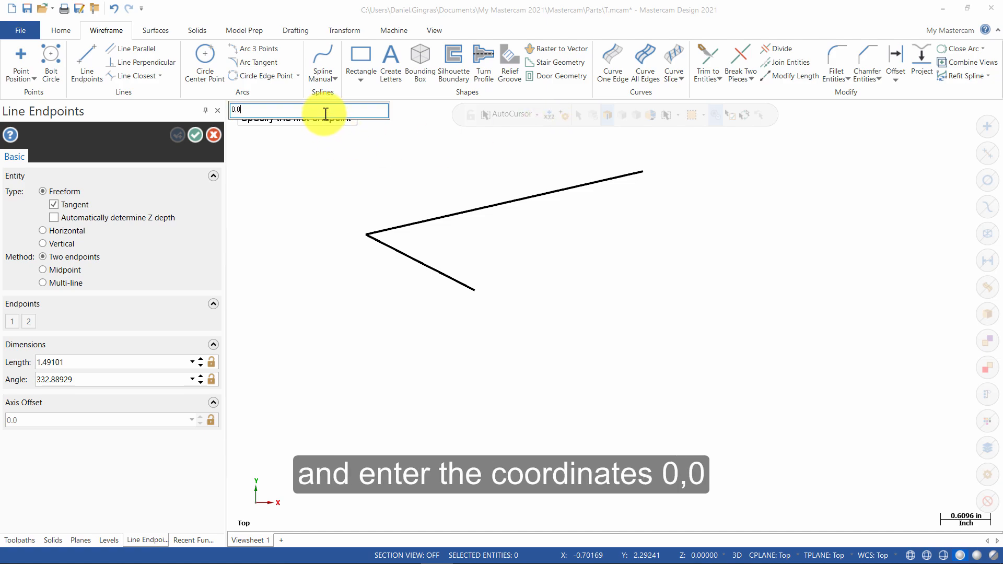
pyautogui.press('Return')
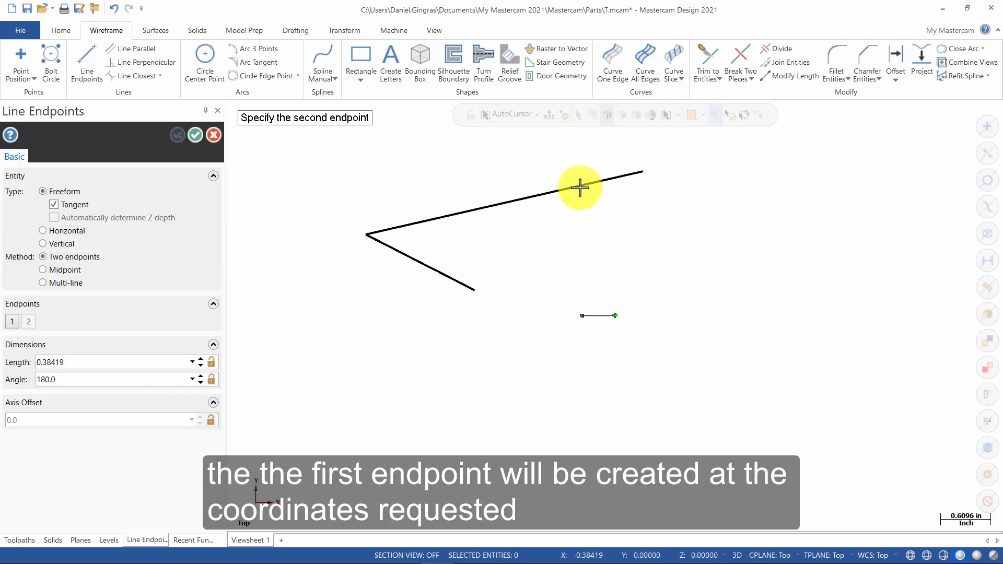
pyautogui.click(551, 117)
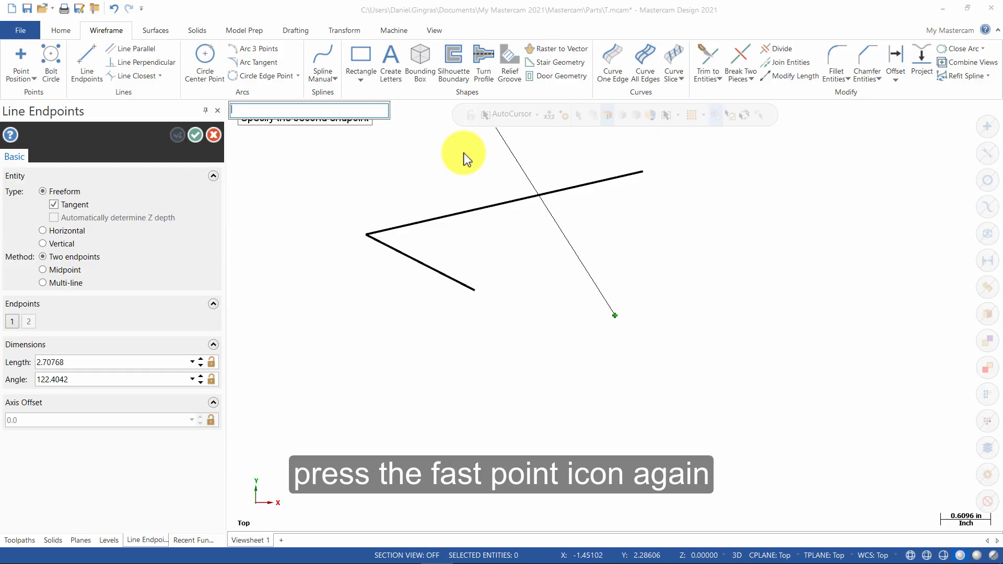
pyautogui.write('2,1')
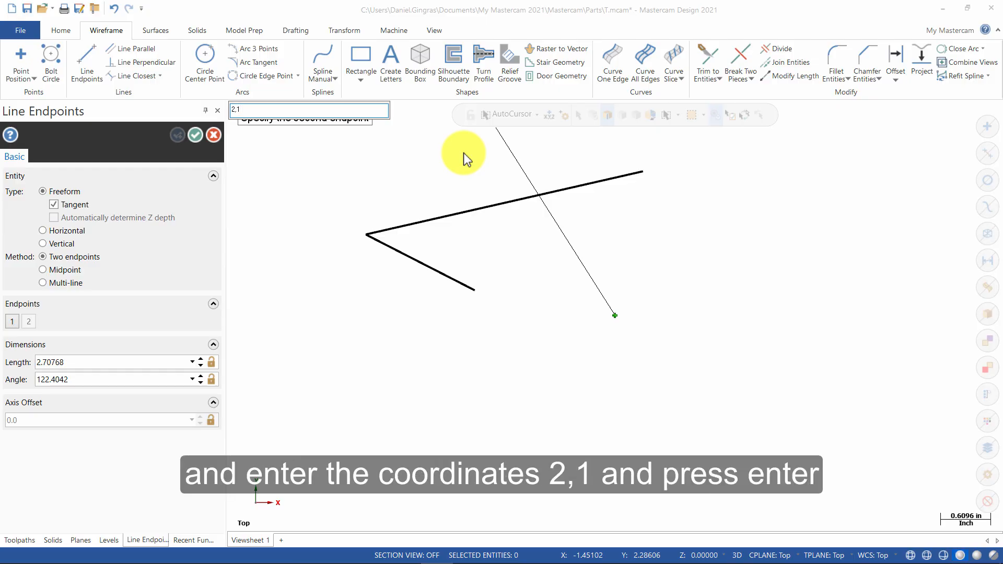
pyautogui.press('Return')
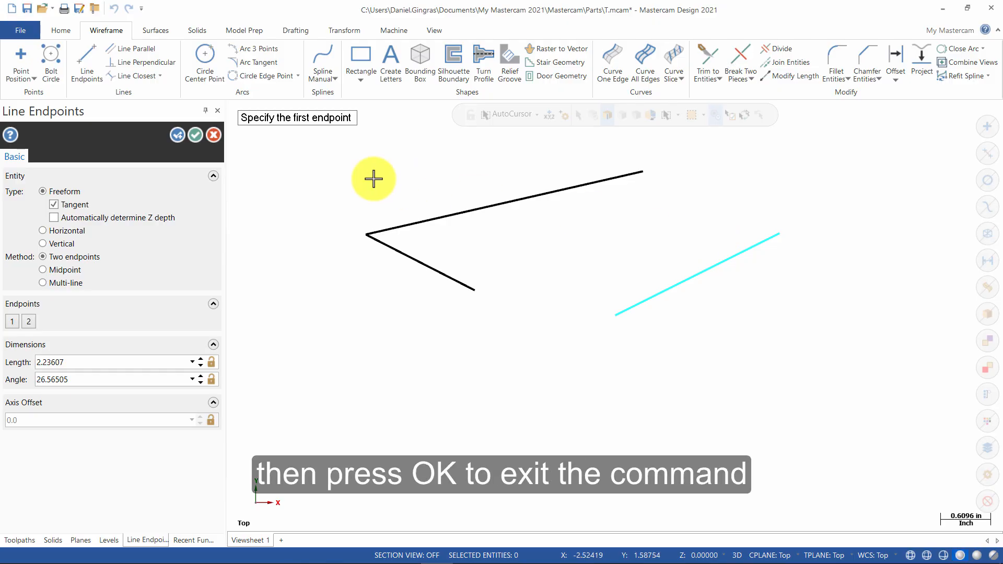
pyautogui.click(196, 139)
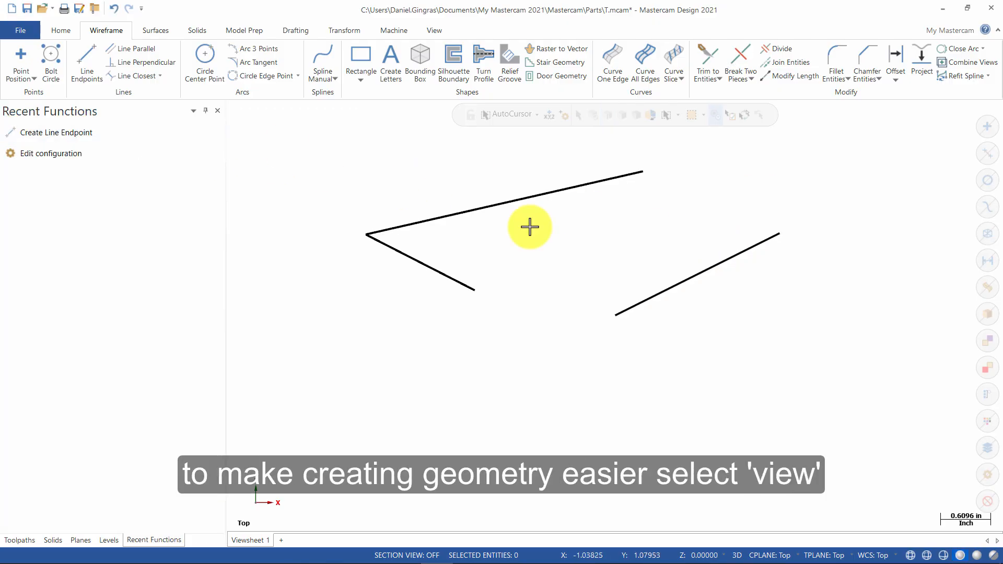
# - Turn on the grid display and check its extent around the three lines
pyautogui.click(434, 30)
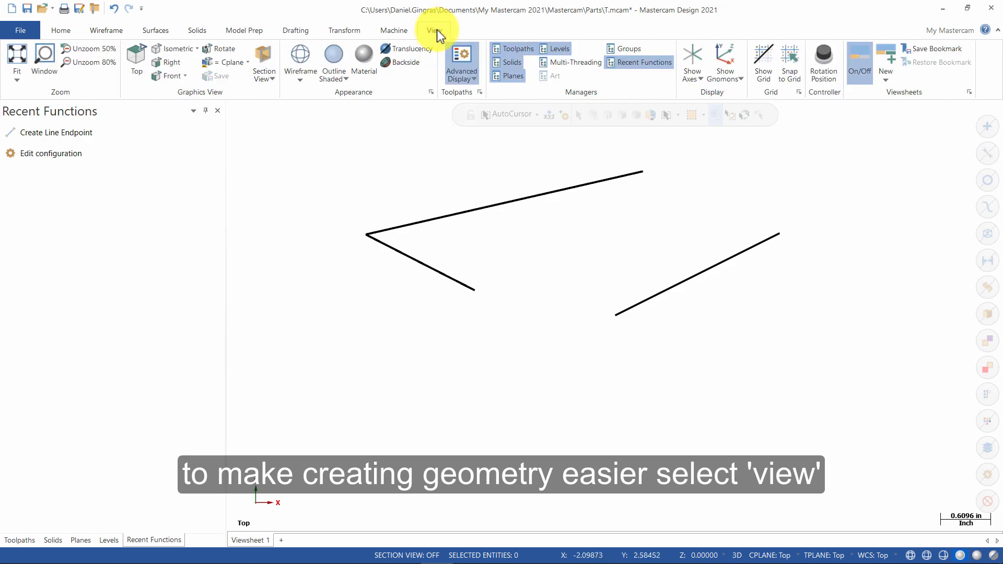
pyautogui.click(758, 51)
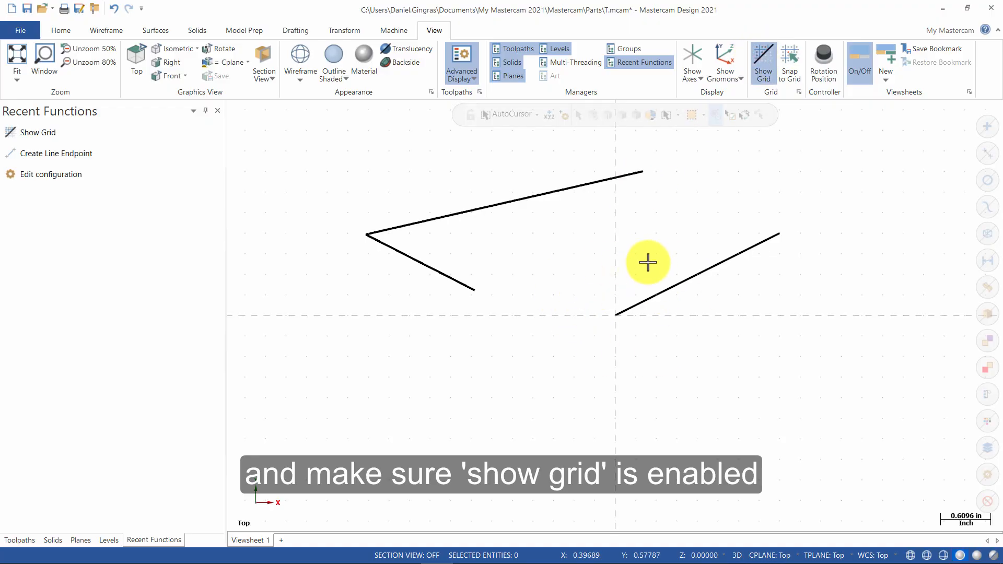
pyautogui.scroll(-5, 648, 254)
pyautogui.scroll(-7, 647, 254)
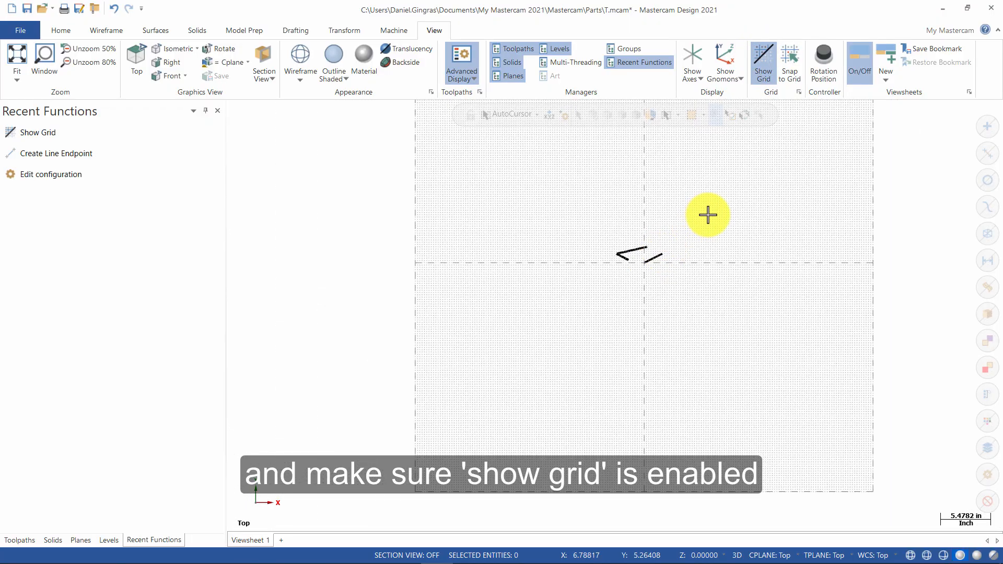
pyautogui.scroll(5, 706, 217)
pyautogui.scroll(5, 596, 305)
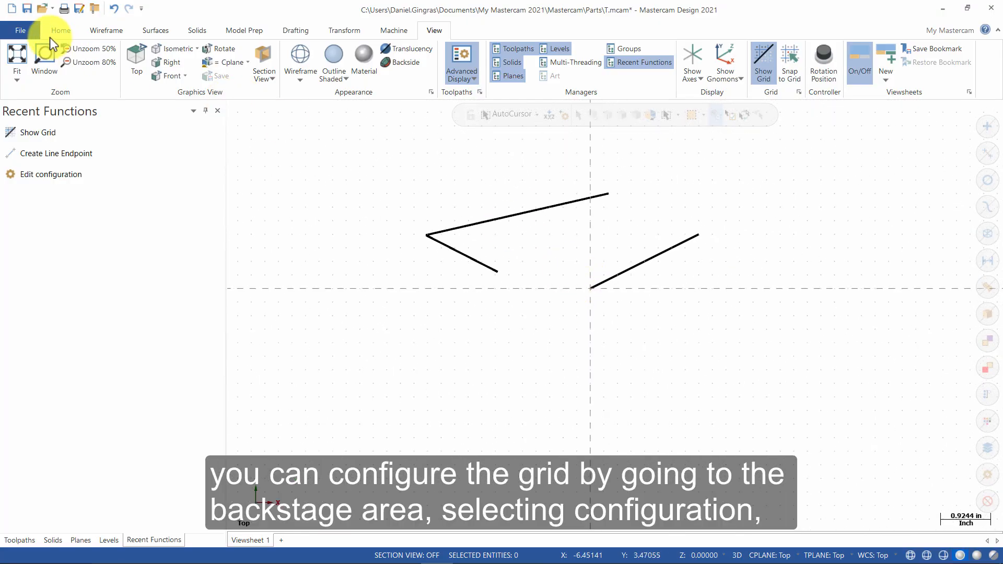
# - Review the screen grid's spacing, origin, snap and size settings in the system configuration, and inspect the grid around the lines
pyautogui.click(20, 30)
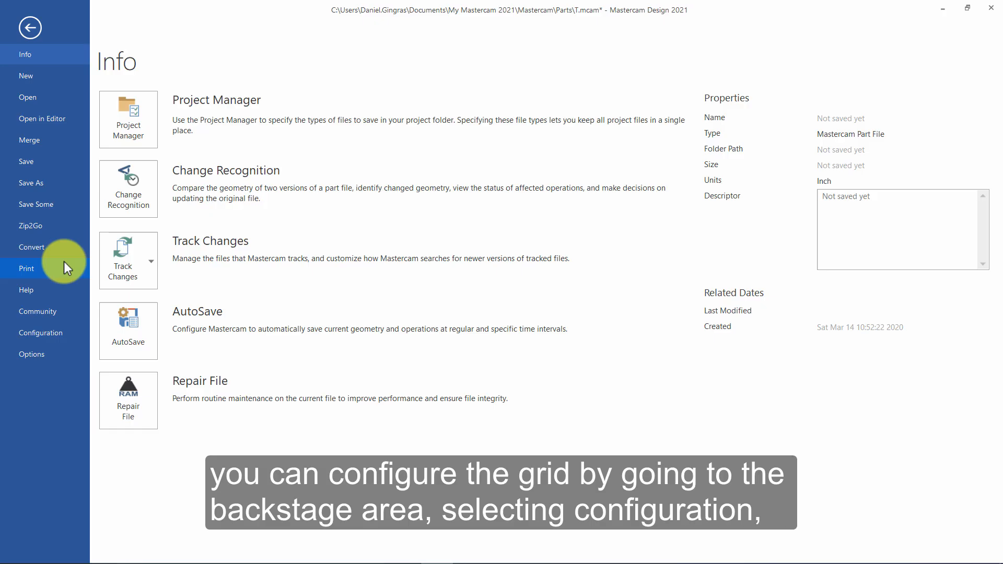
pyautogui.click(47, 335)
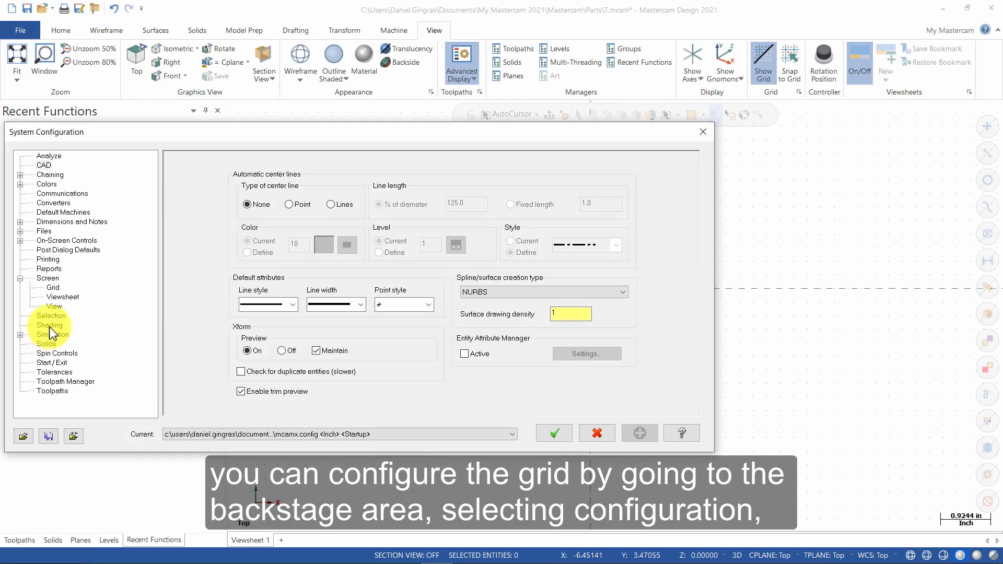
pyautogui.click(53, 287)
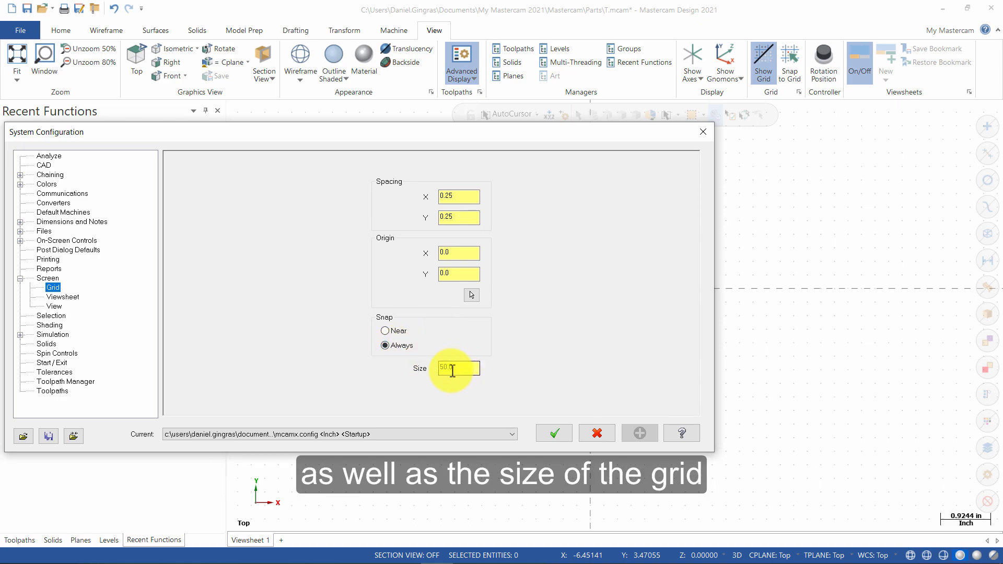
pyautogui.click(553, 433)
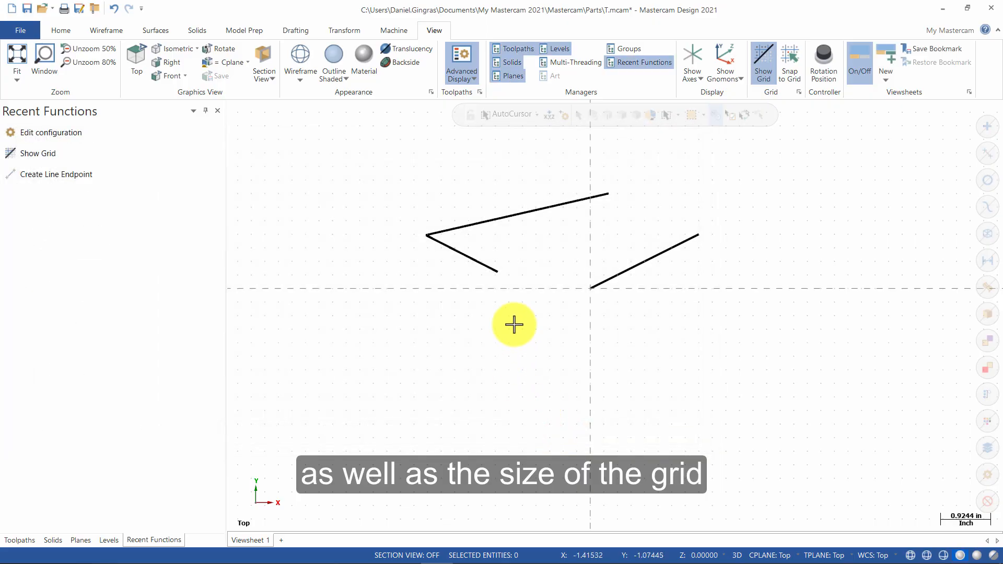
pyautogui.scroll(-3, 496, 269)
pyautogui.scroll(2, 522, 261)
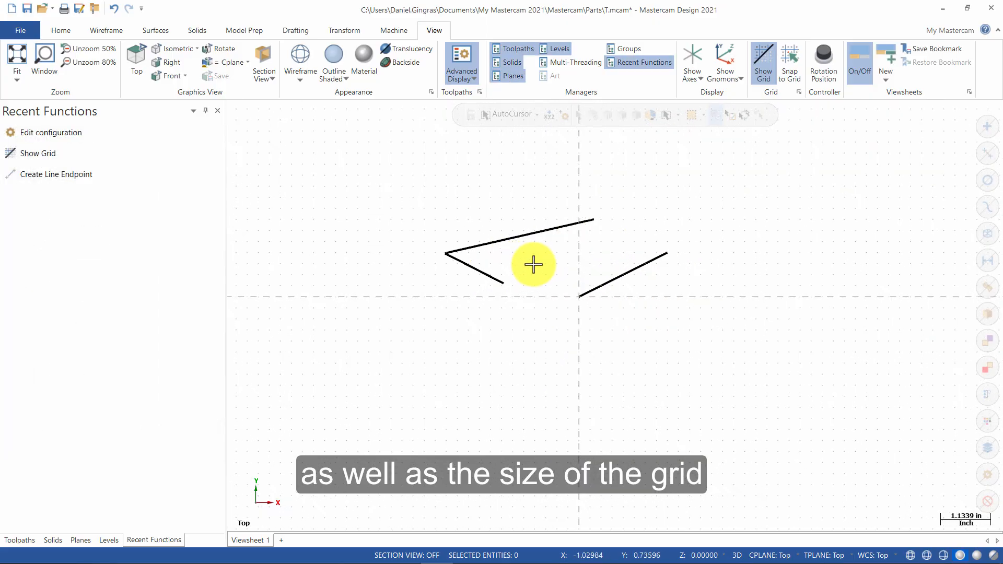
pyautogui.scroll(2, 615, 253)
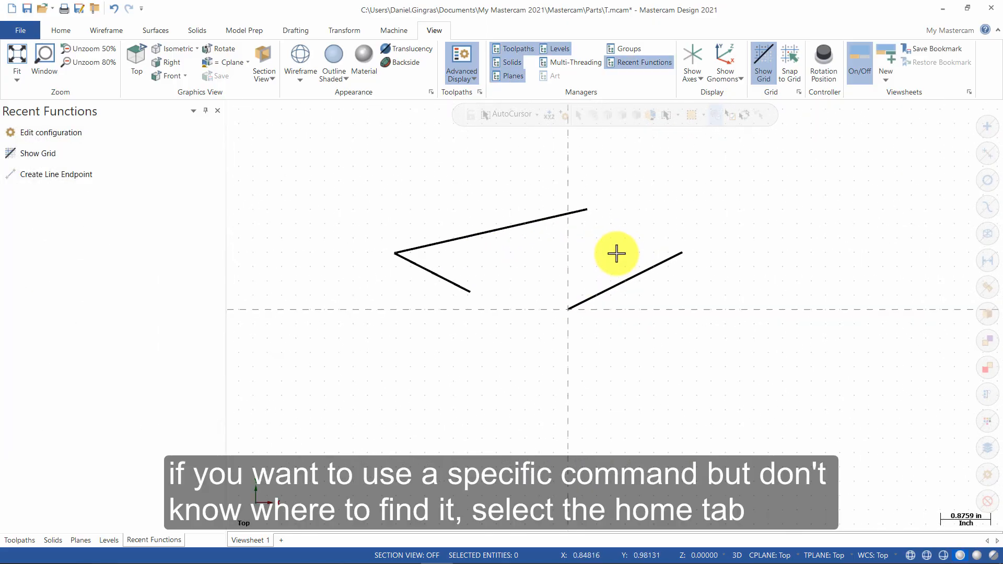
# - Search the Command Finder for "polygon", start the Wireframe Polygon command, and place a six-sided polygon at the origin with a radius of about 1.02 in
pyautogui.click(61, 31)
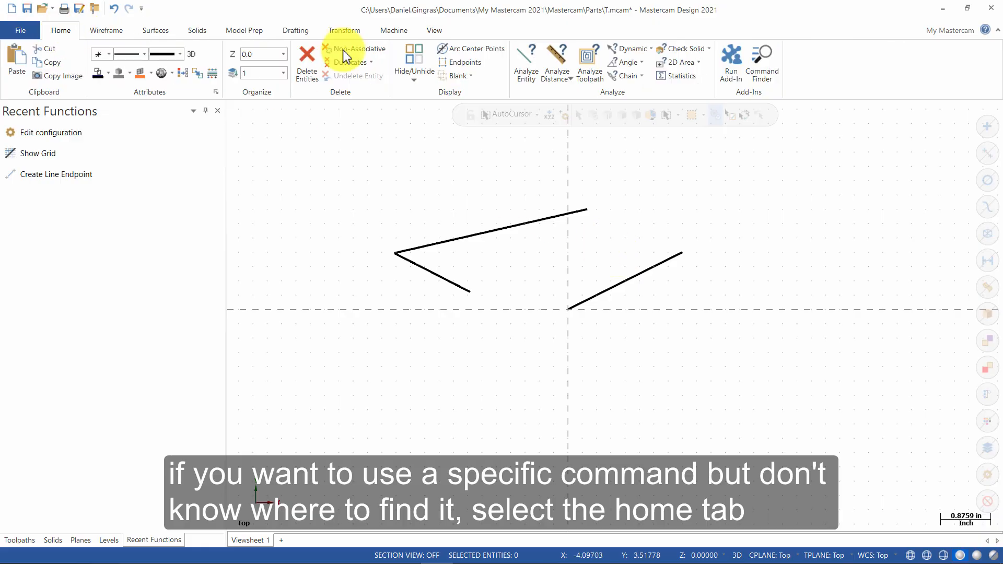
pyautogui.click(768, 63)
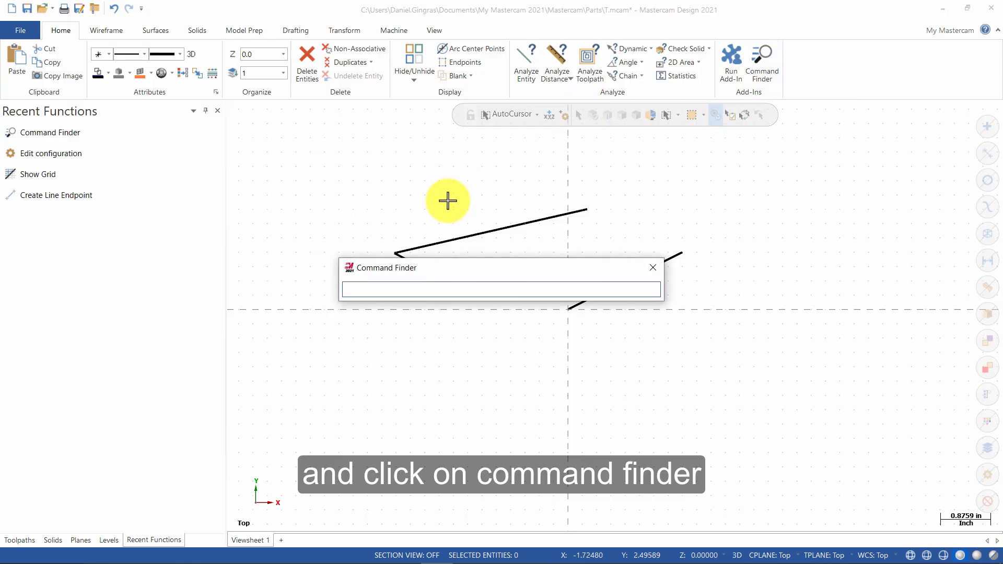
pyautogui.write('polygon')
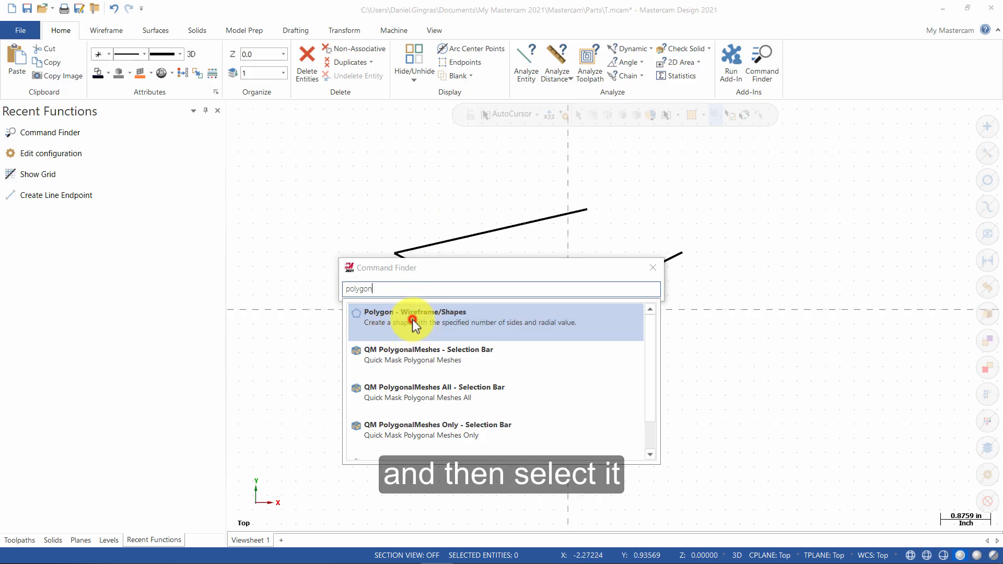
pyautogui.click(412, 319)
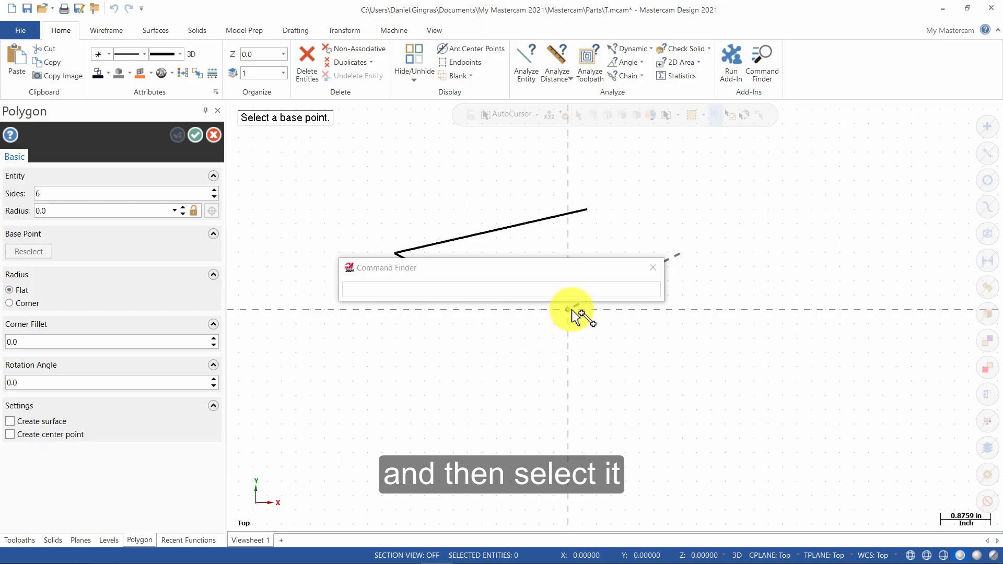
pyautogui.click(652, 268)
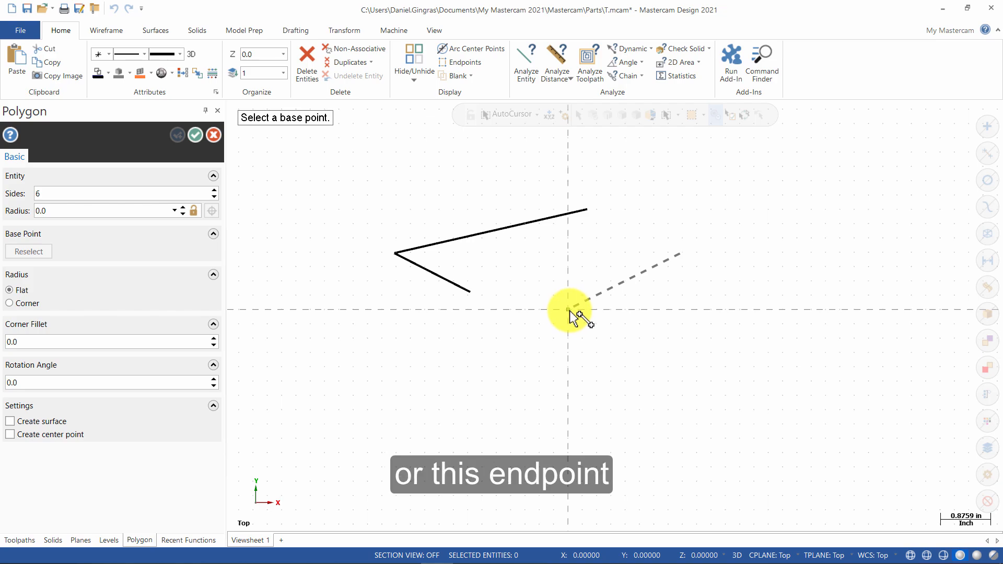
pyautogui.click(570, 311)
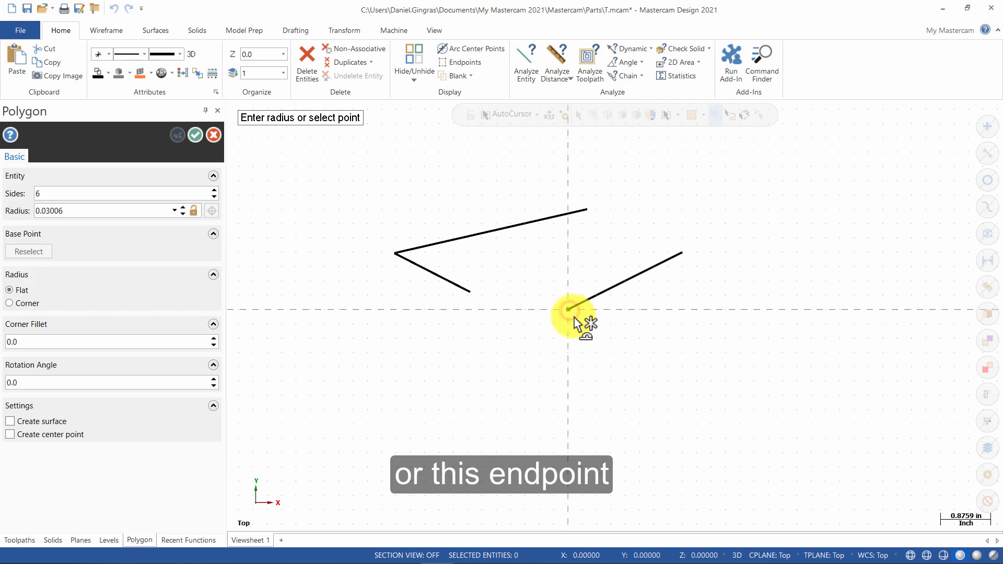
pyautogui.click(604, 355)
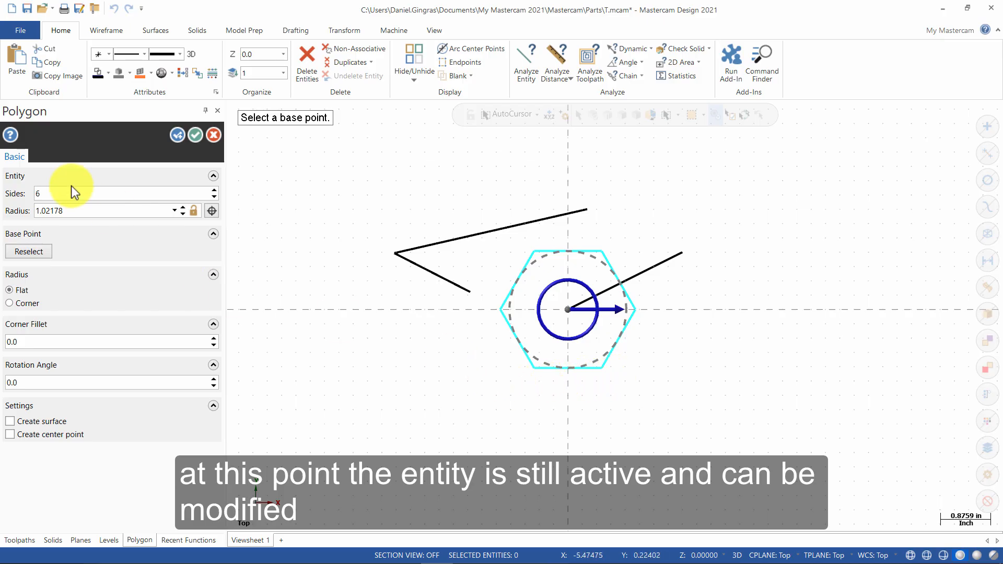
# - Set the active polygon's number of sides to 9, set it back to 6, and accept the polygon
pyautogui.moveTo(57, 191); pyautogui.dragTo(16, 196)
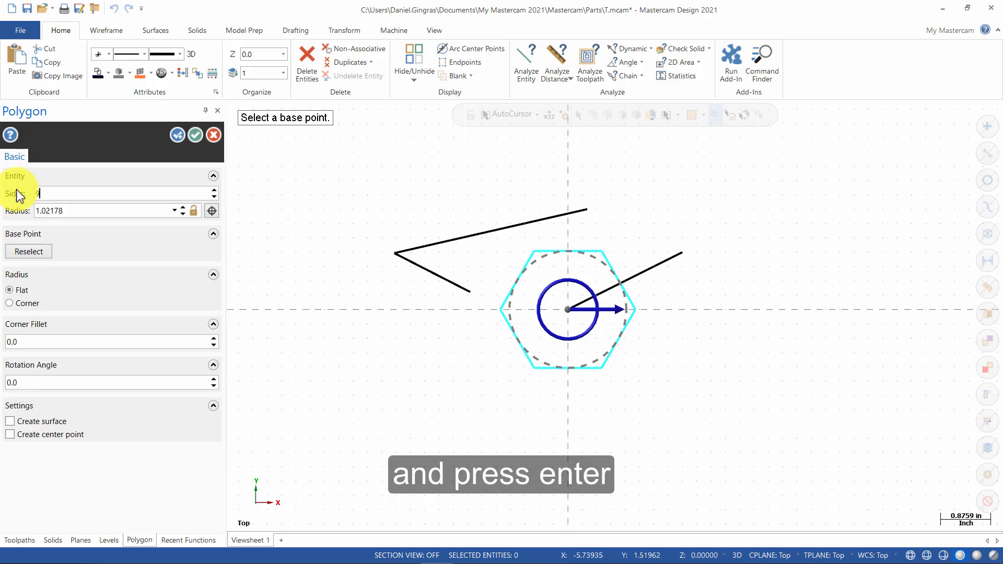
pyautogui.press('Return')
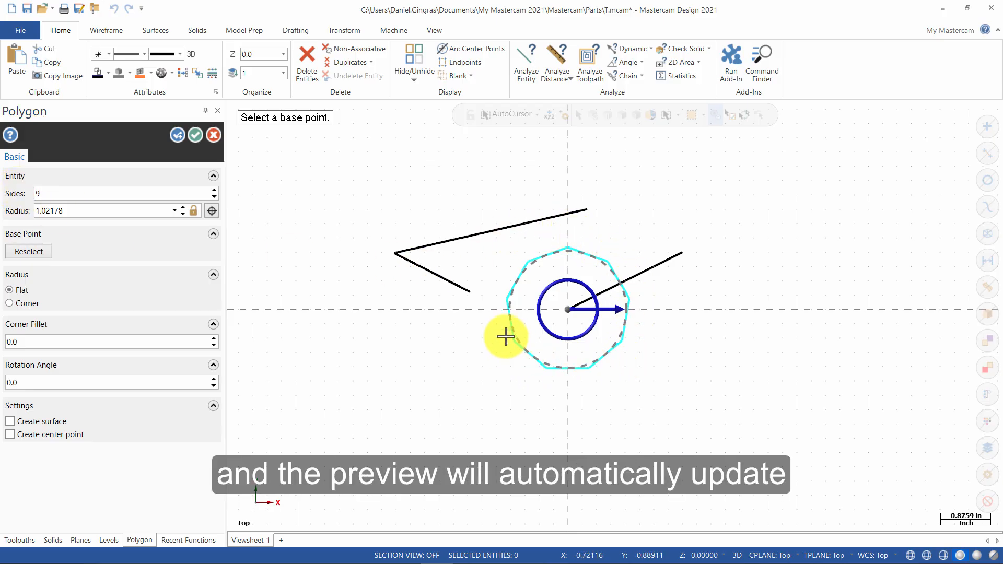
pyautogui.moveTo(100, 193); pyautogui.dragTo(1, 197)
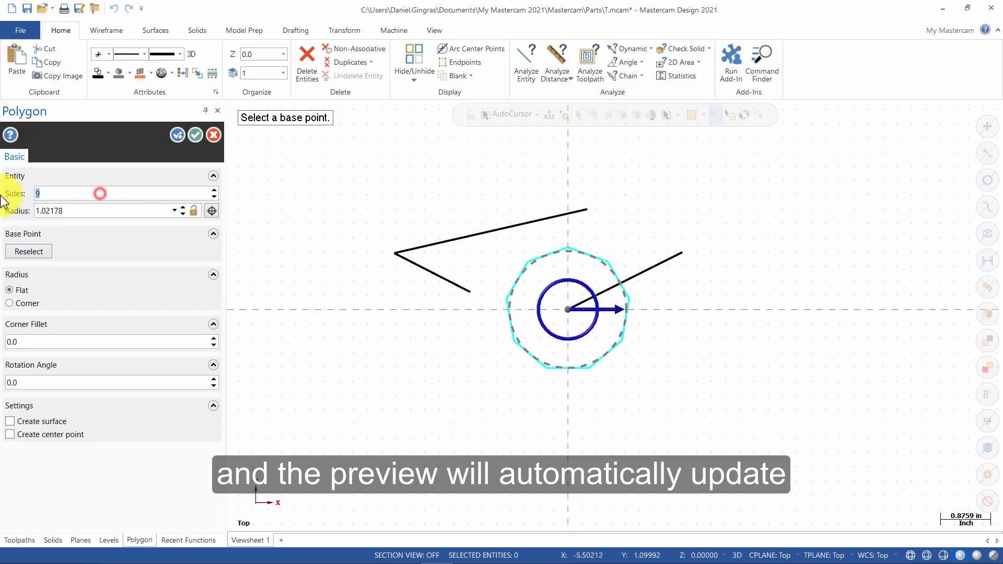
pyautogui.write('6')
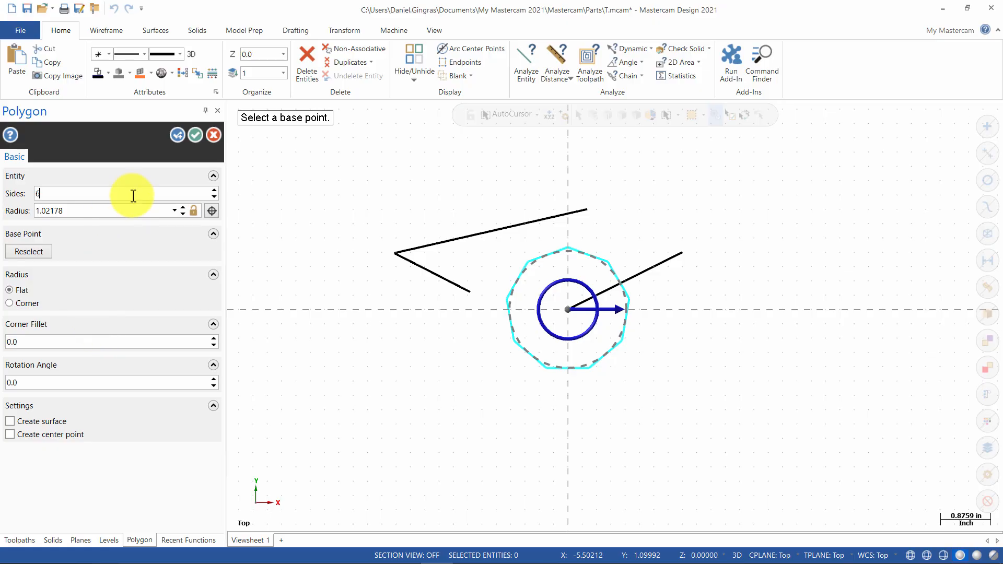
pyautogui.click(191, 133)
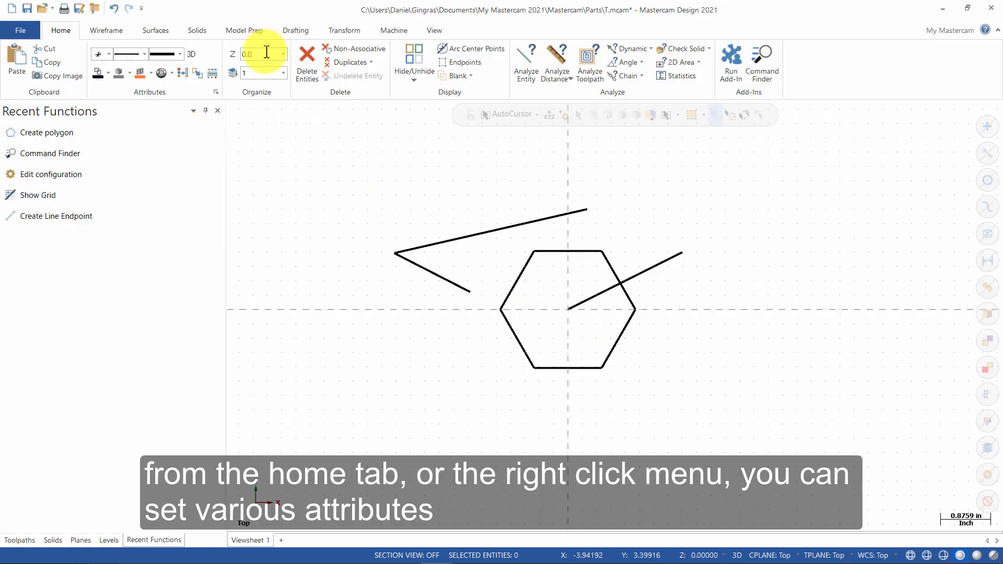
# - Check the attribute options offered in the graphics window, and set the construction Z depth to -2.0
pyautogui.rightClick(354, 208)
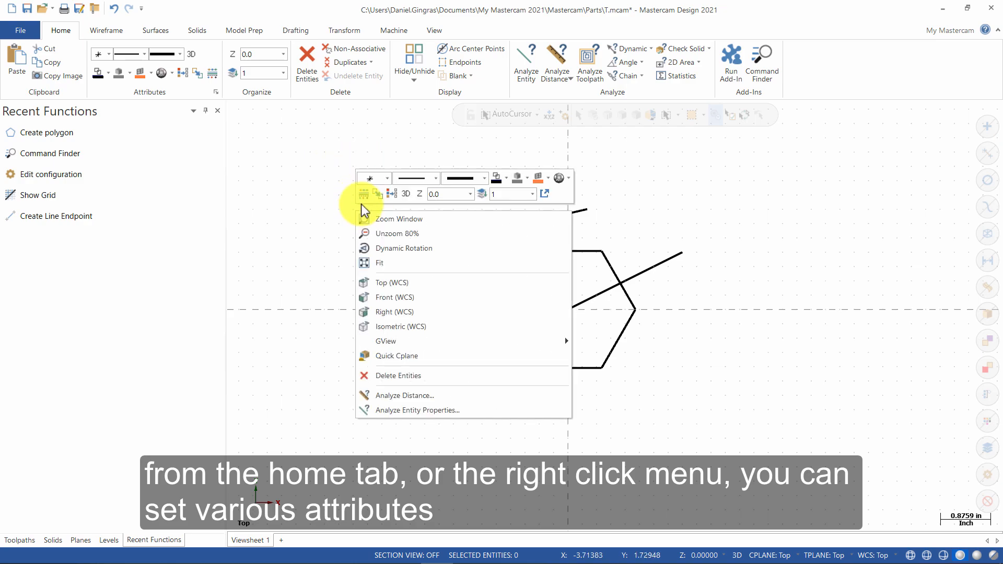
pyautogui.click(313, 118)
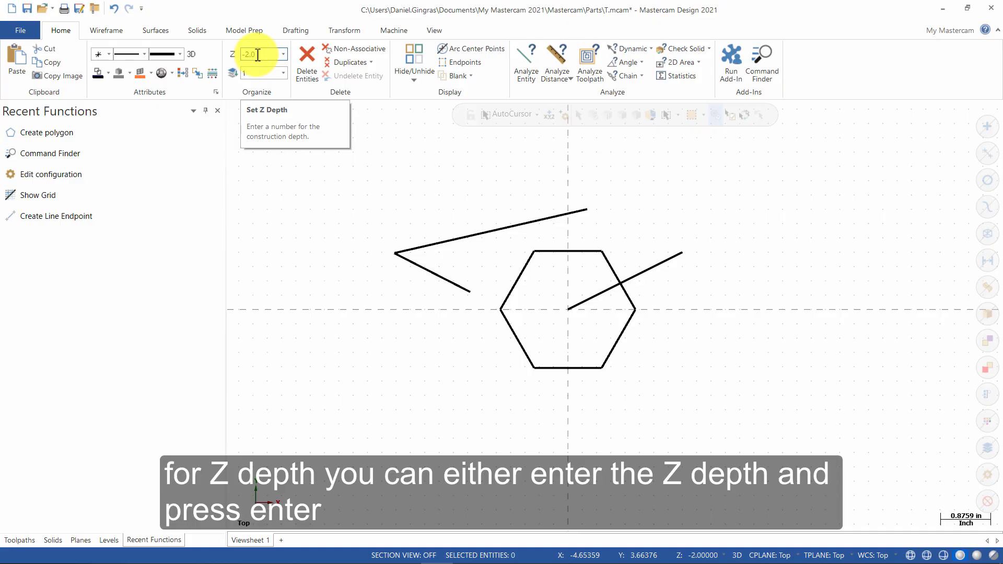
pyautogui.press('Return')
# - Create a second six-sided polygon near the origin at the -2.0 depth, with a radius of about 1.23 in
pyautogui.moveTo(463, 236); pyautogui.dragTo(443, 204, button='middle')
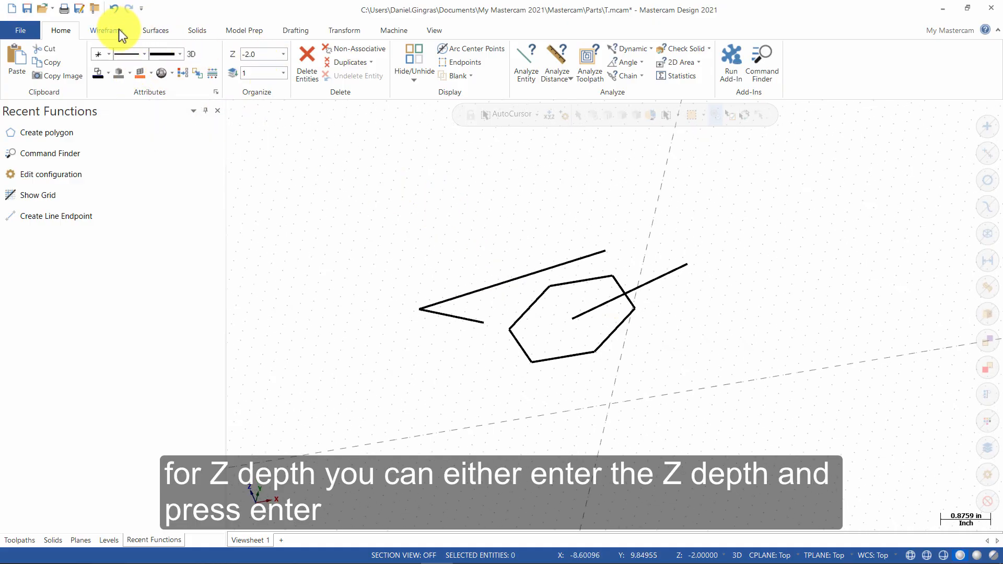
pyautogui.click(70, 131)
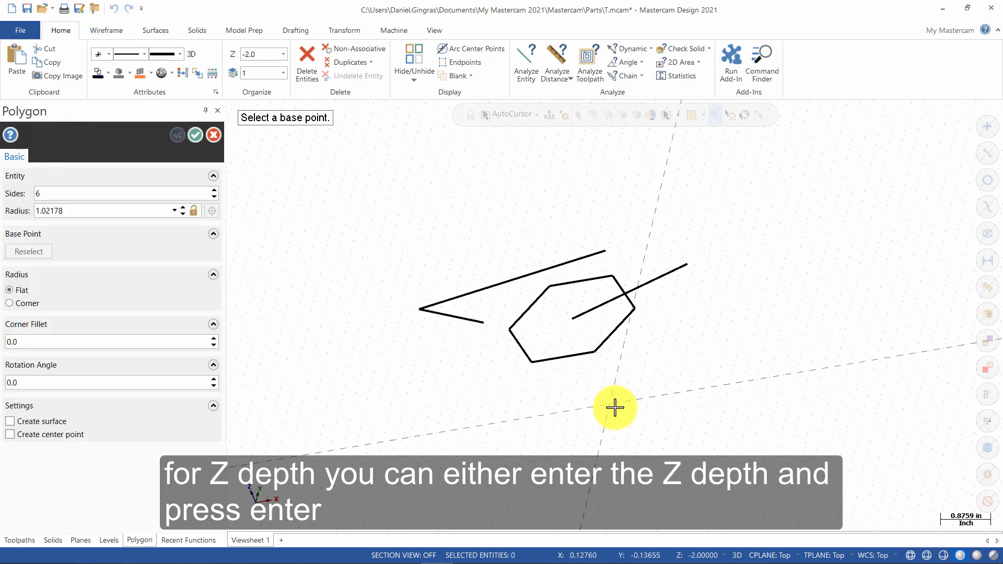
pyautogui.click(153, 194)
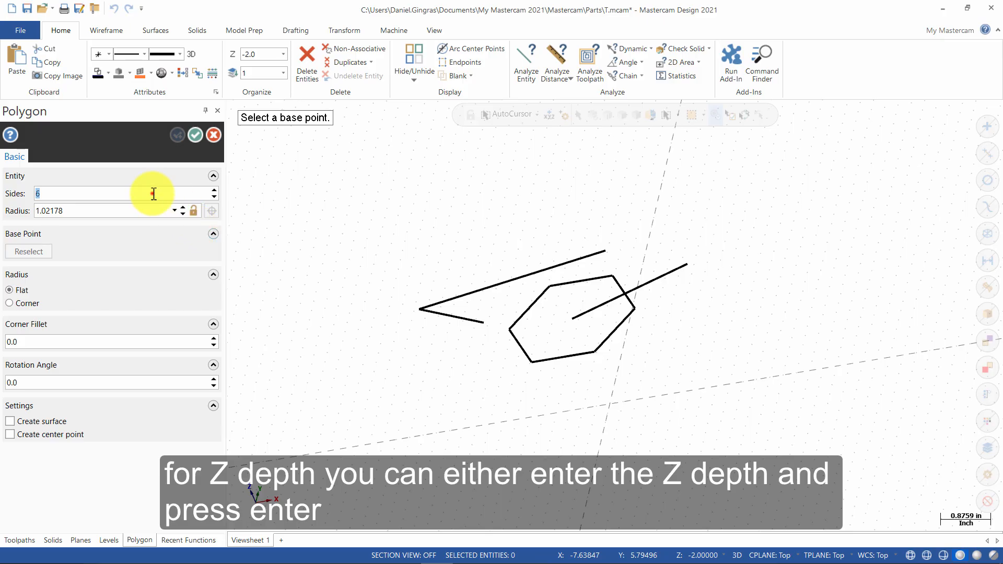
pyautogui.click(613, 399)
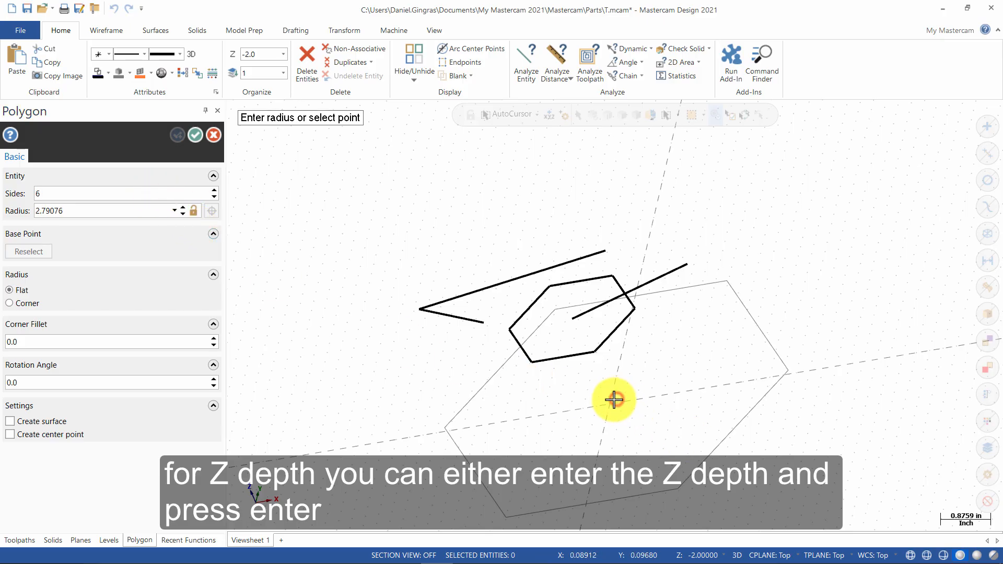
pyautogui.click(592, 355)
pyautogui.moveTo(612, 388)
pyautogui.mouseDown(button='middle')
pyautogui.moveTo(605, 356)
pyautogui.moveTo(622, 385)
pyautogui.moveTo(644, 380)
pyautogui.moveTo(596, 376)
pyautogui.mouseUp(button='middle')
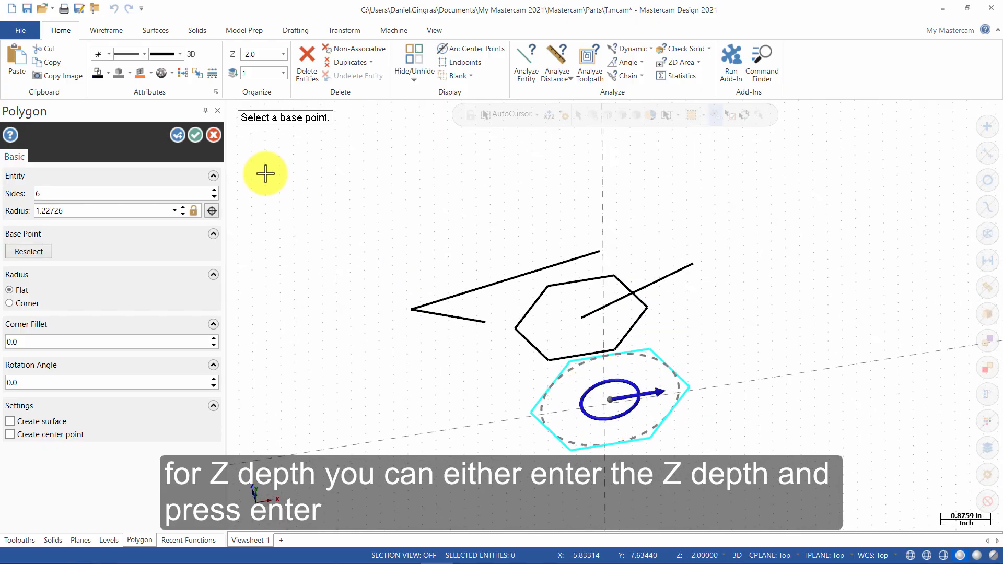
pyautogui.click(195, 135)
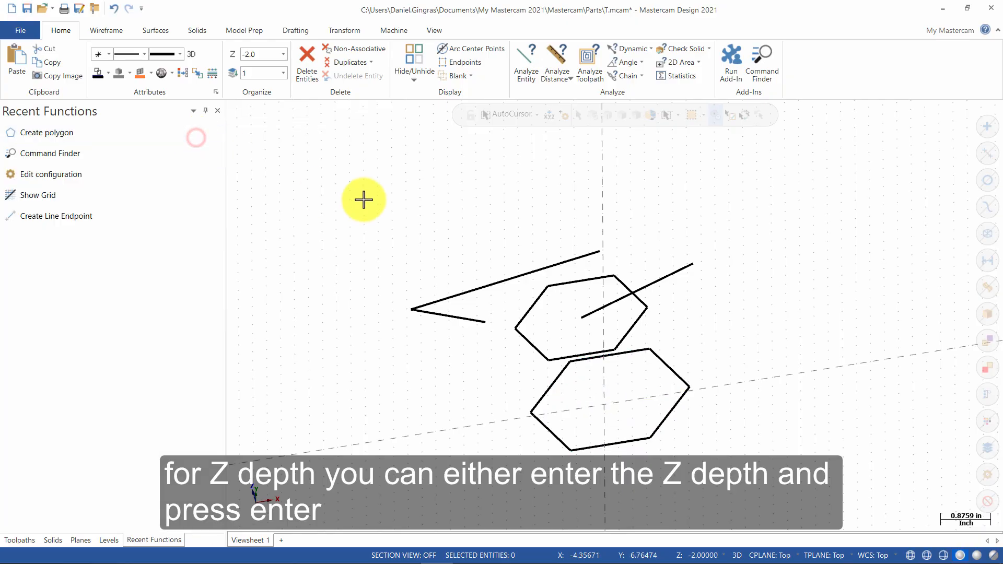
# - Match the construction depth to the starting endpoint of the line inside the upper hexagon, and check the new plane position
pyautogui.click(236, 54)
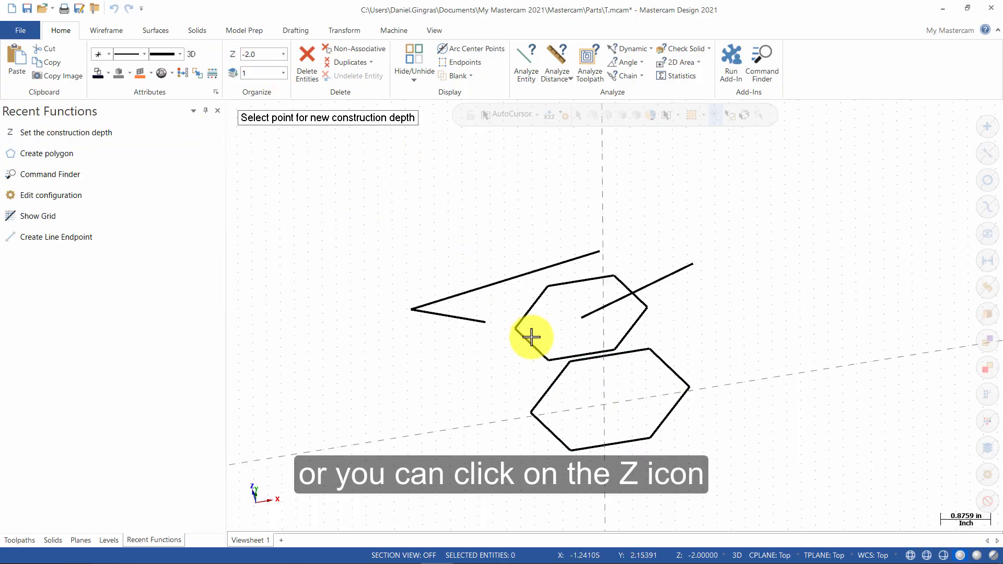
pyautogui.click(581, 320)
pyautogui.moveTo(626, 361)
pyautogui.mouseDown(button='middle')
pyautogui.moveTo(609, 323)
pyautogui.moveTo(642, 364)
pyautogui.mouseUp(button='middle')
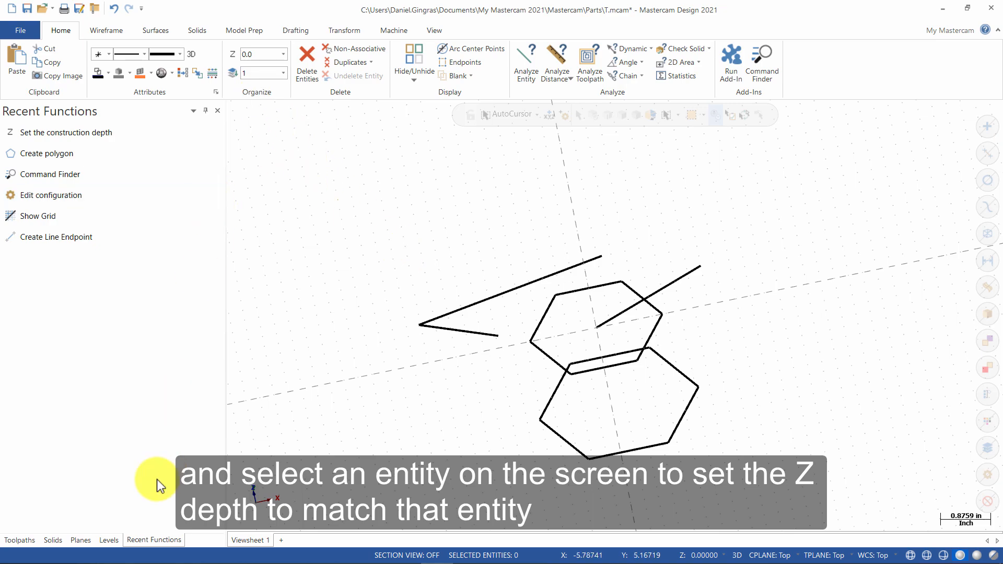
# - Make level 2 the main level and draw a line on it across the hexagons, about 6.87 in long at about 312 degrees
pyautogui.click(109, 540)
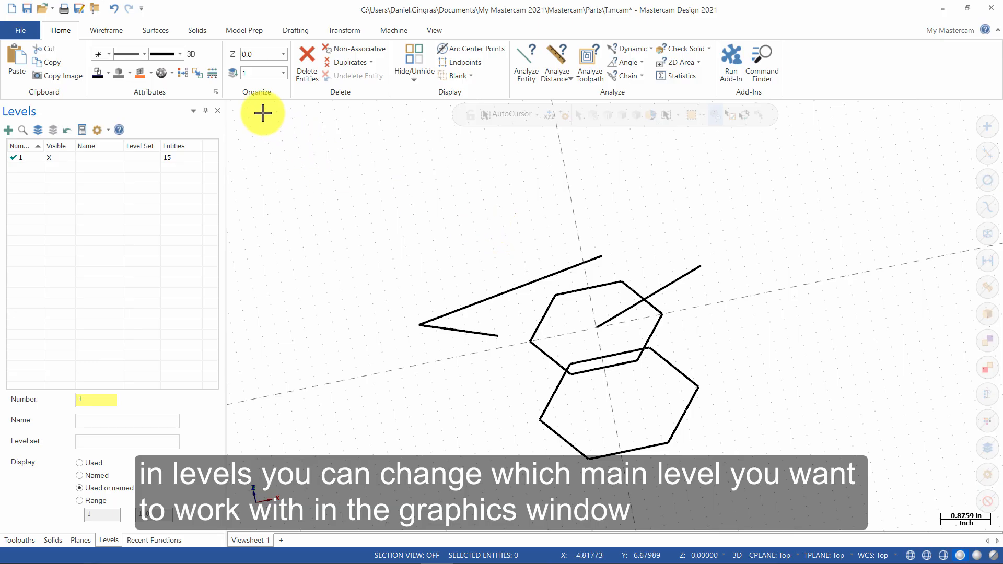
pyautogui.click(249, 73)
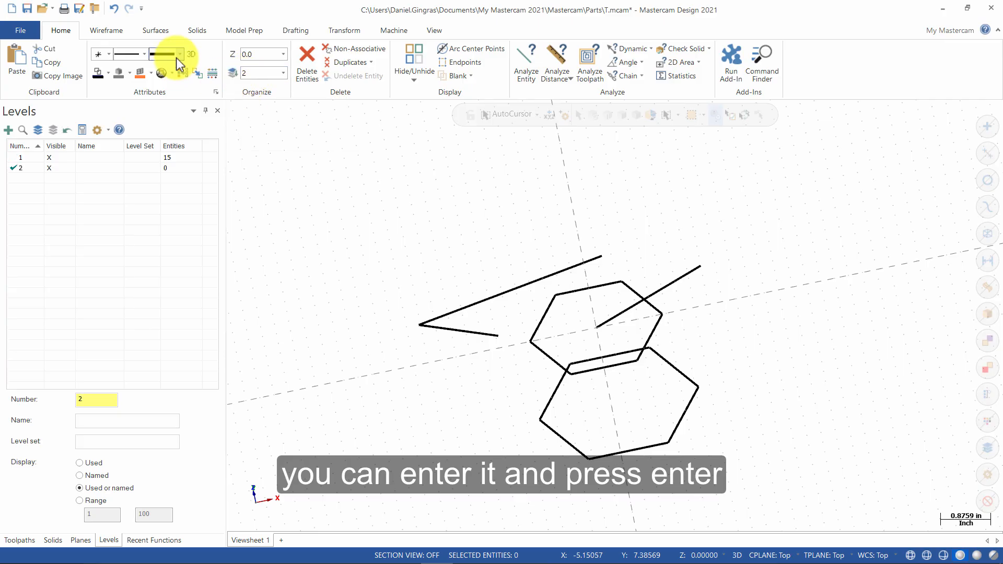
pyautogui.click(107, 30)
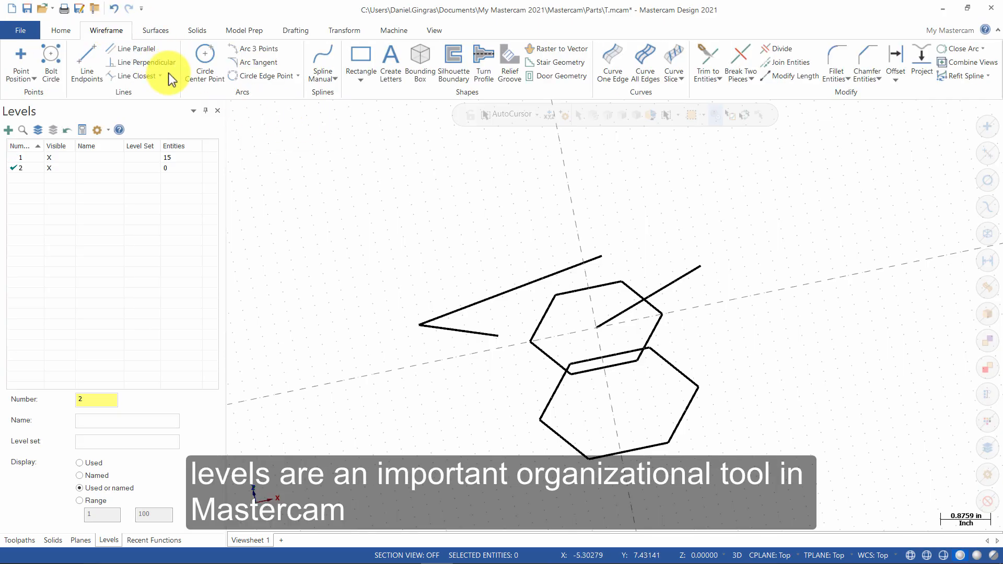
pyautogui.click(87, 56)
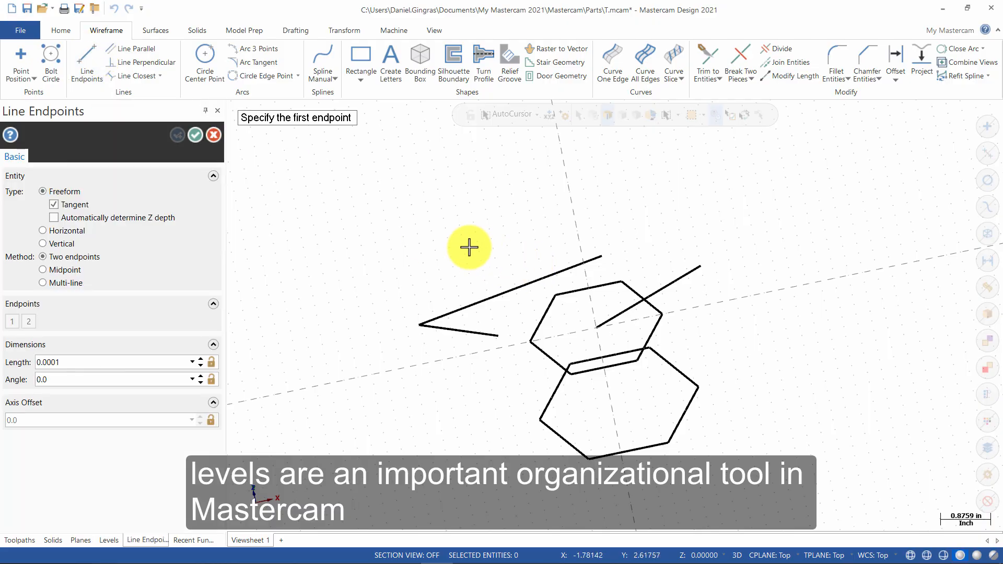
pyautogui.click(447, 249)
pyautogui.click(743, 391)
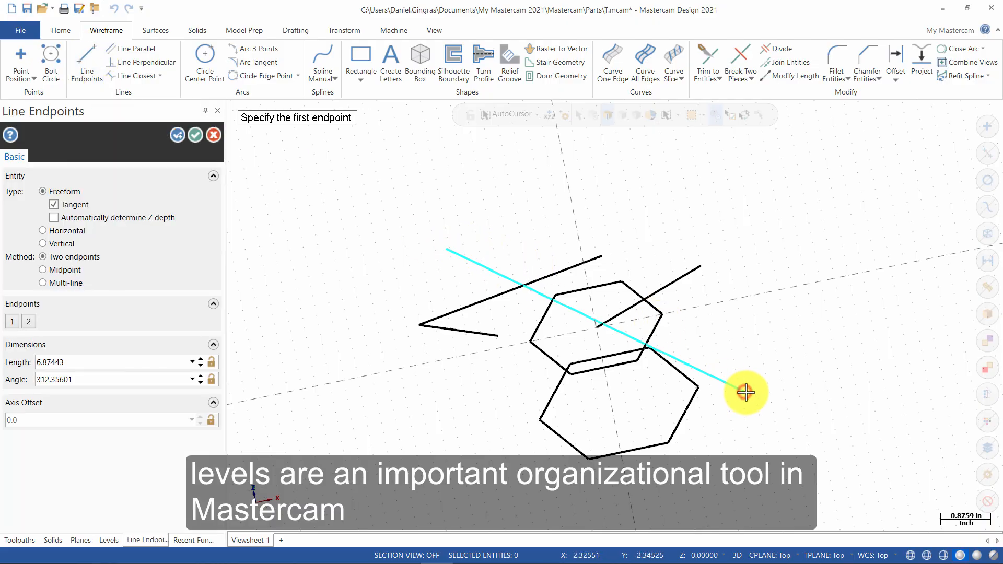
pyautogui.click(195, 136)
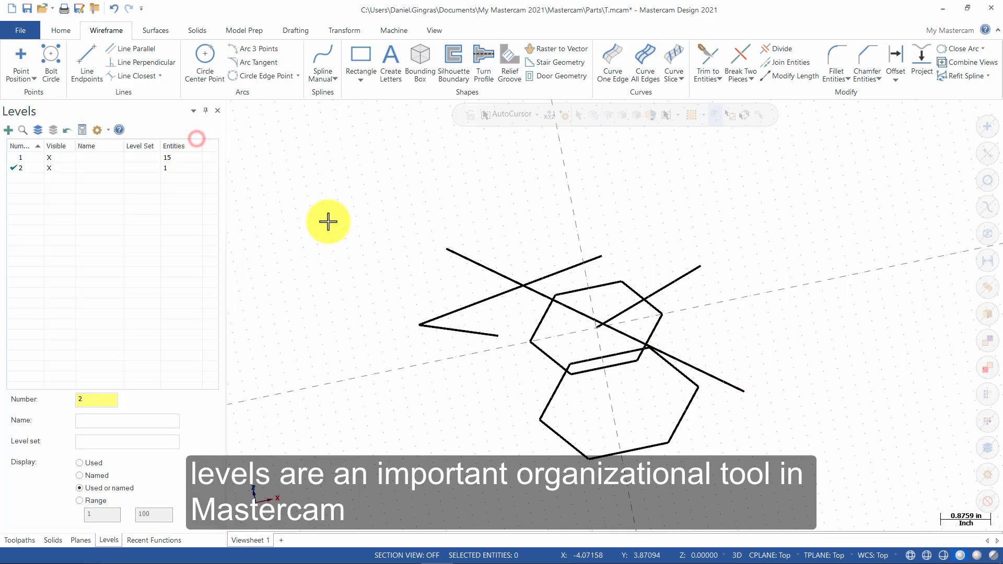
# - Hide the entities on level 1, inspect the line on level 2 alone, and make level 1 visible again
pyautogui.click(56, 158)
pyautogui.click(56, 158)
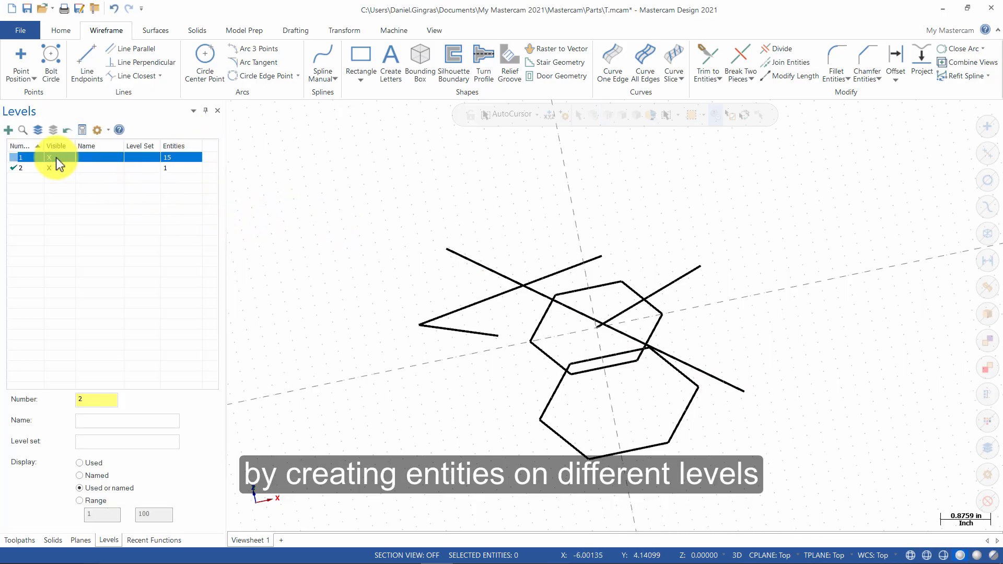
pyautogui.click(58, 167)
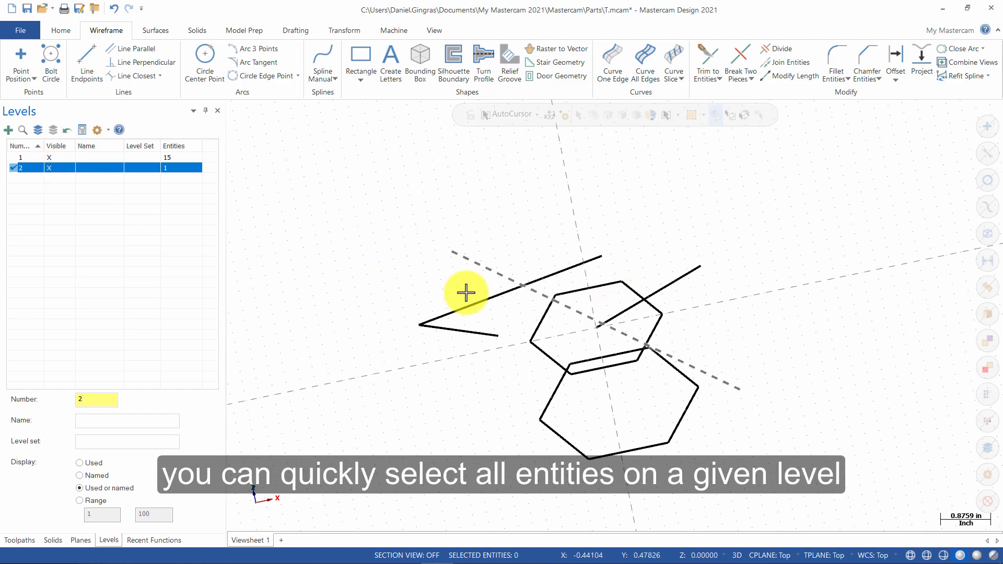
pyautogui.click(56, 158)
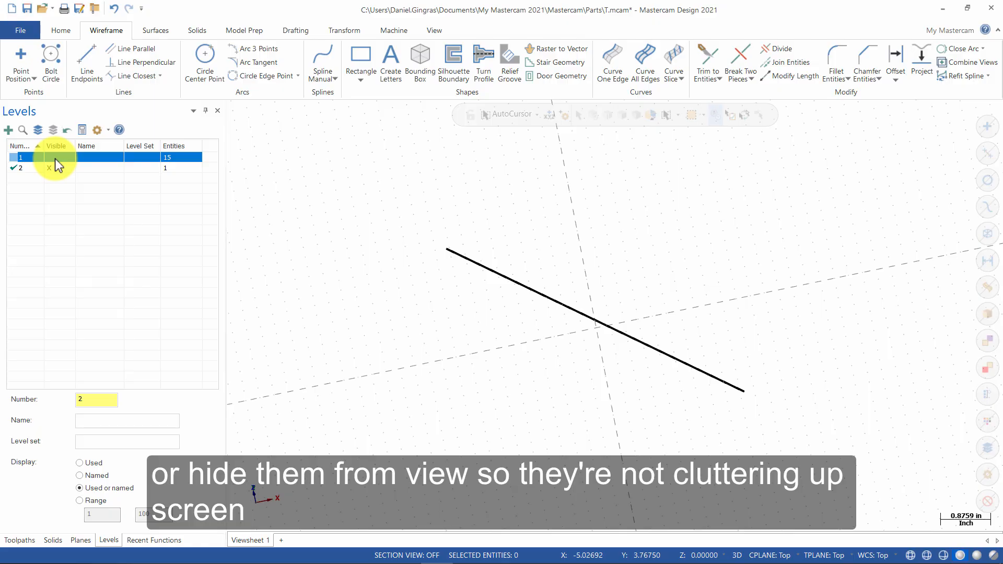
pyautogui.moveTo(552, 363); pyautogui.dragTo(514, 356, button='middle')
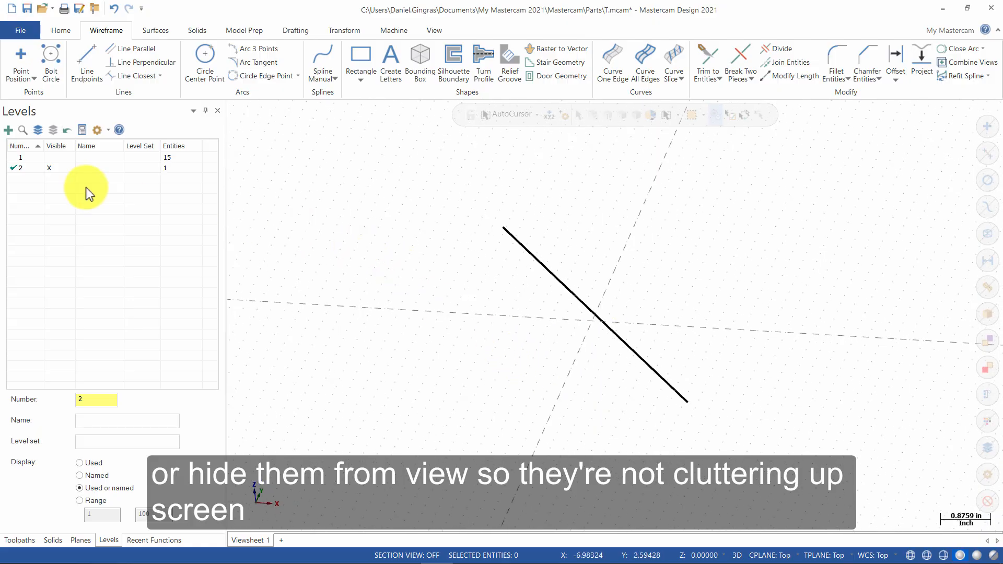
pyautogui.click(52, 158)
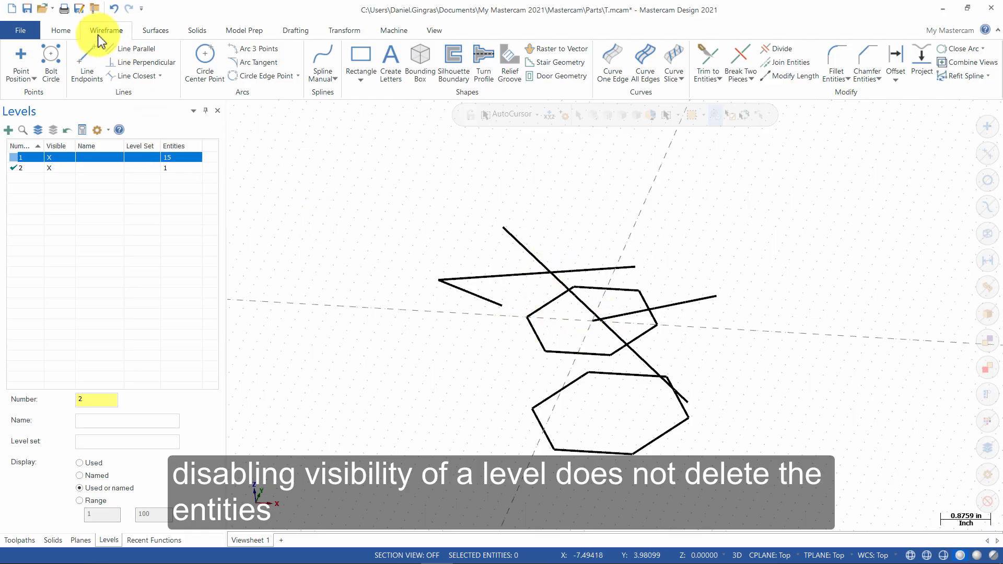
# - Set the line style to dash-dot-dot and draw a line across the upper hexagon, about 4.92 in long at about 49 degrees
pyautogui.click(75, 30)
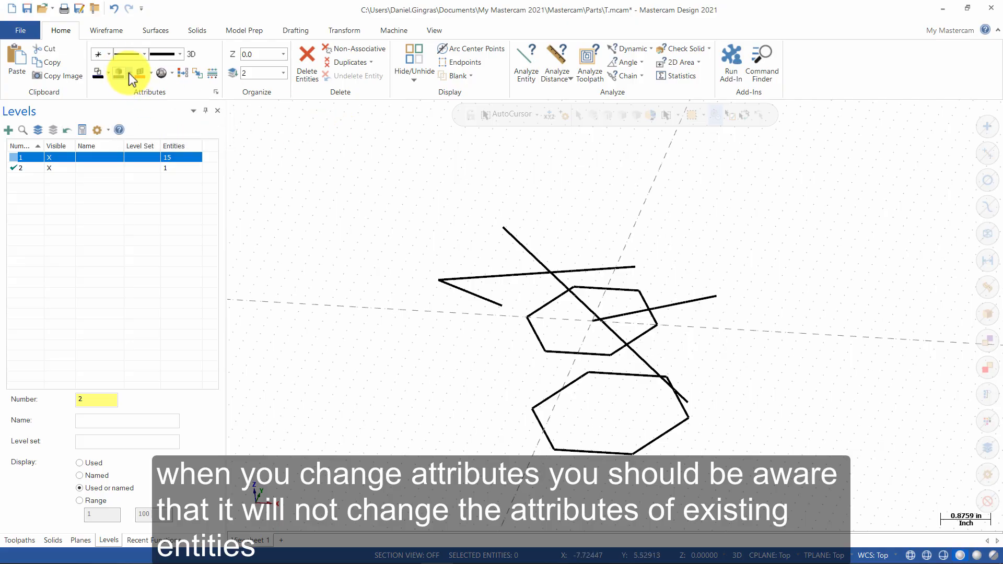
pyautogui.click(146, 54)
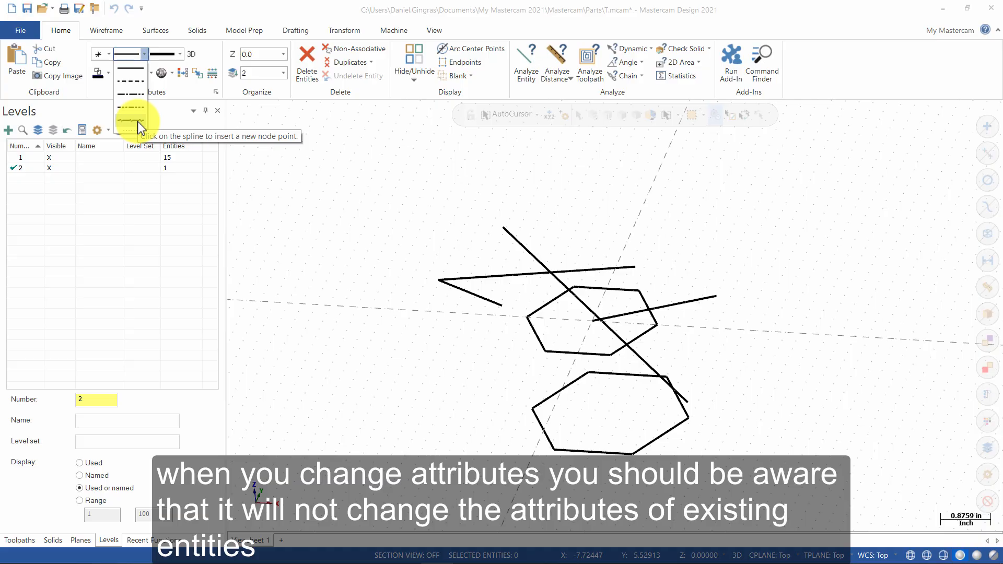
pyautogui.click(137, 106)
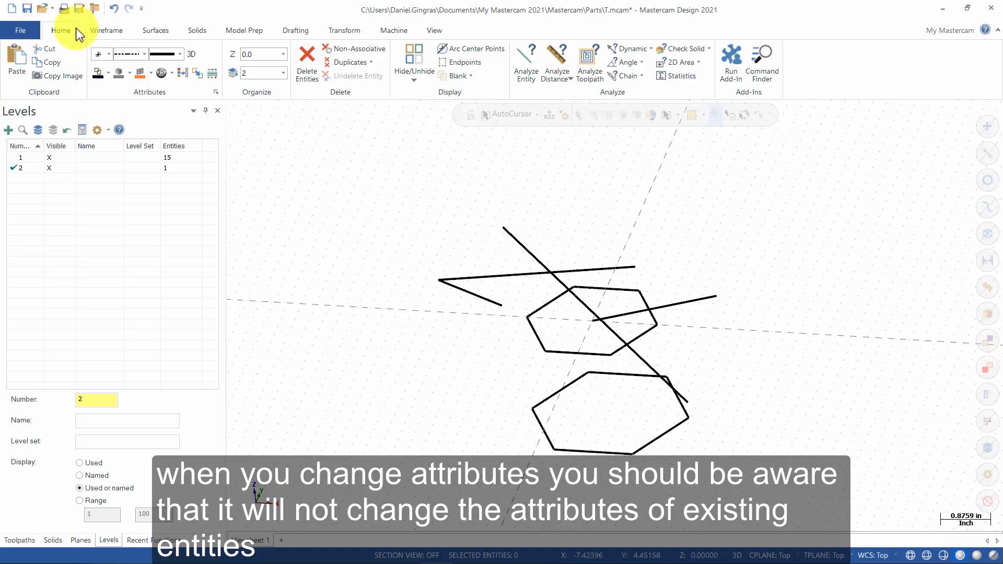
pyautogui.click(104, 30)
pyautogui.click(86, 60)
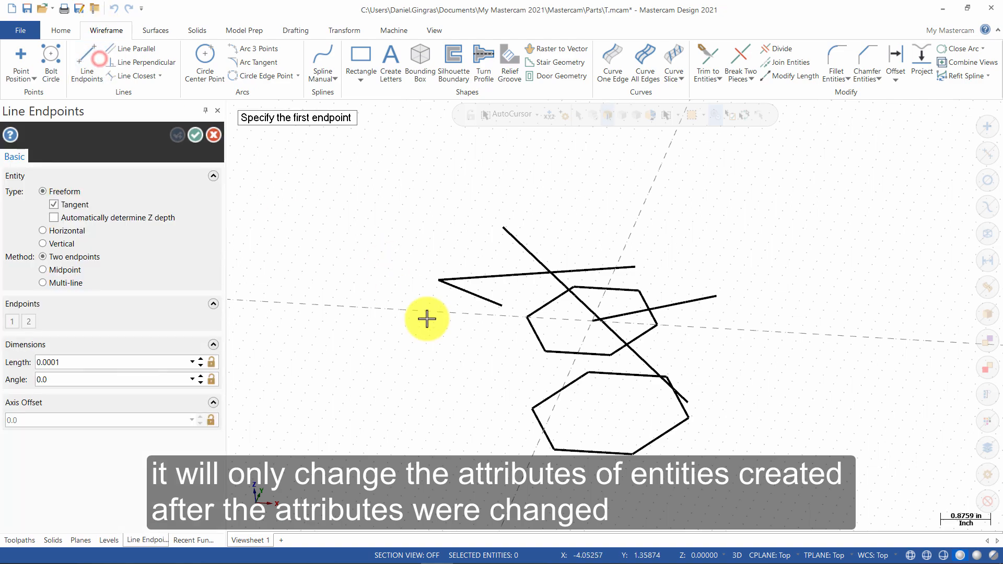
pyautogui.click(472, 367)
pyautogui.click(701, 260)
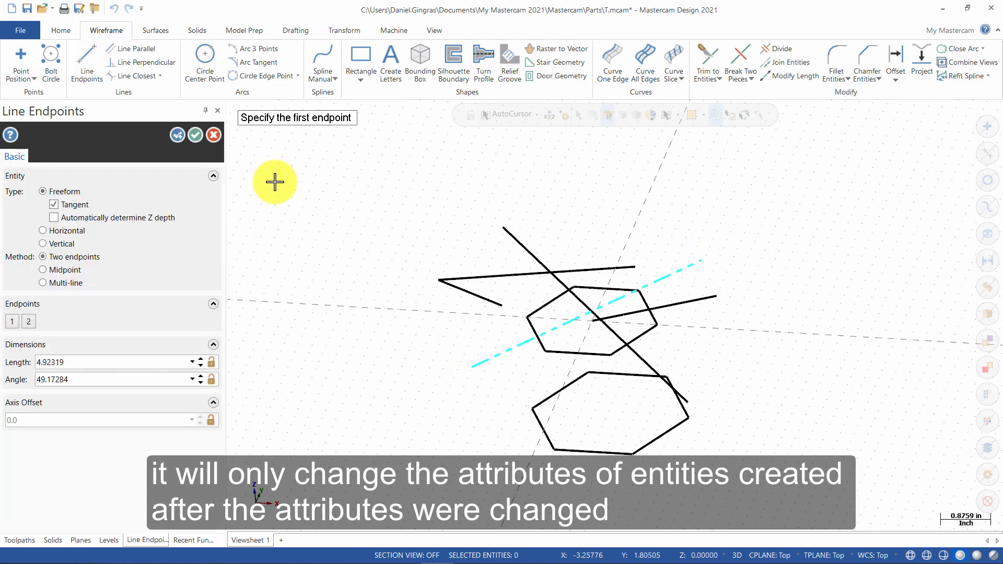
pyautogui.click(195, 135)
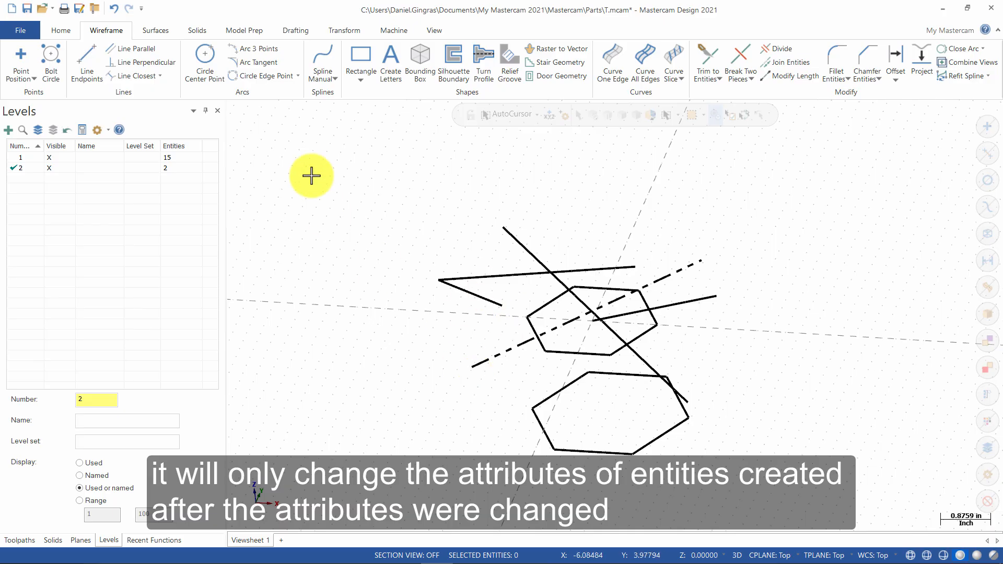
# - Set the wireframe color for new entities to dark orange and select the existing black dash-dot-dot line
pyautogui.click(67, 30)
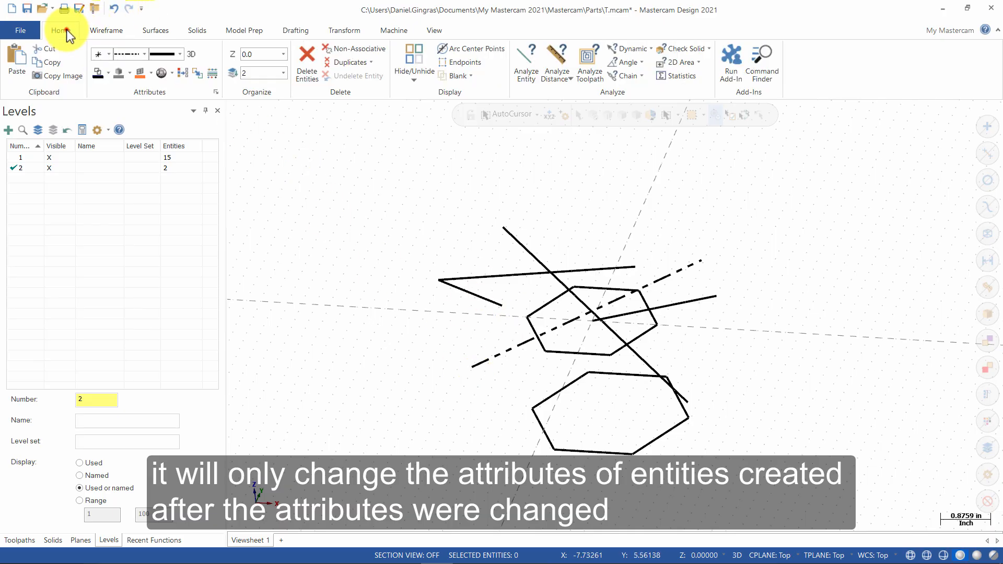
pyautogui.click(105, 73)
pyautogui.click(118, 161)
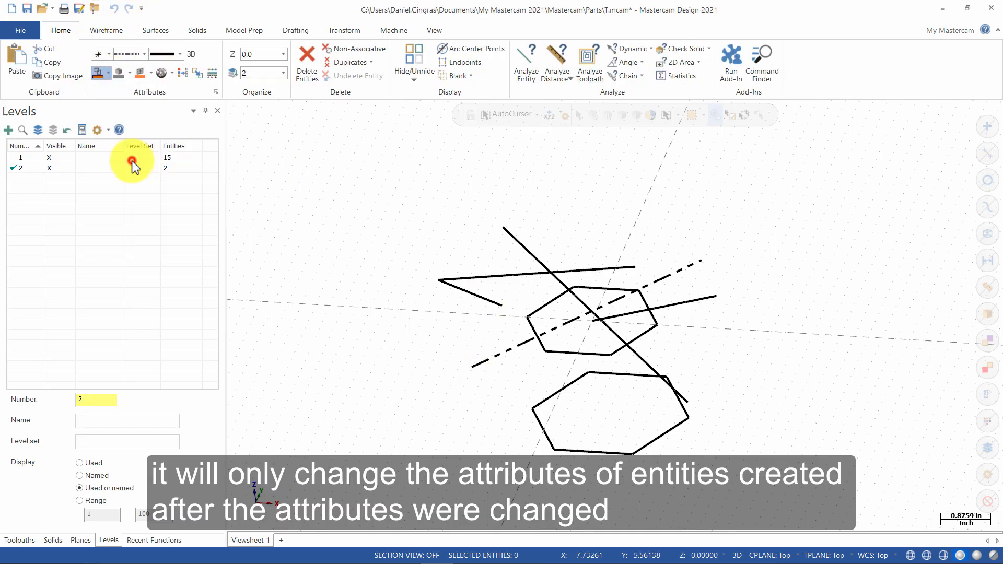
pyautogui.click(468, 367)
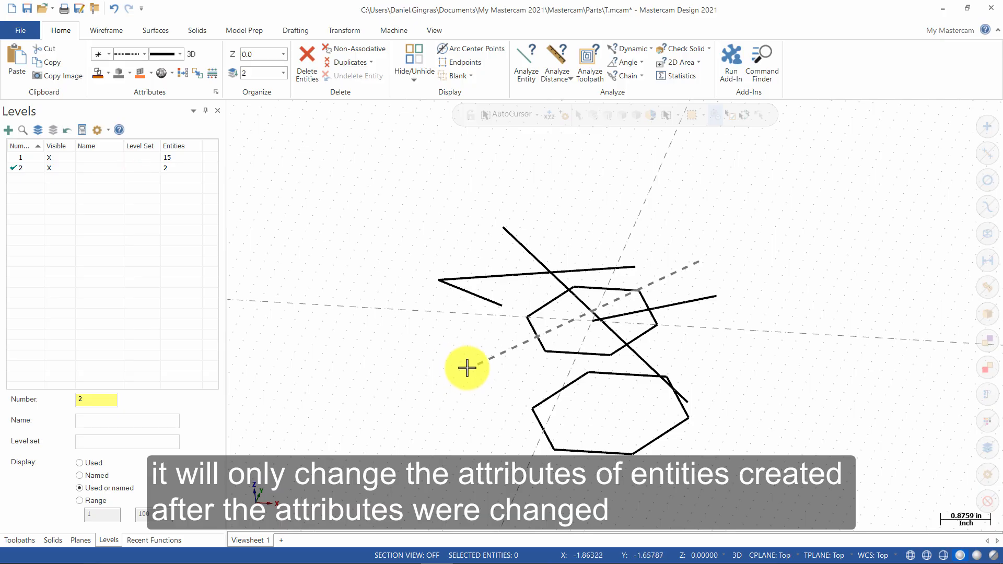
pyautogui.click(405, 286)
pyautogui.click(424, 322)
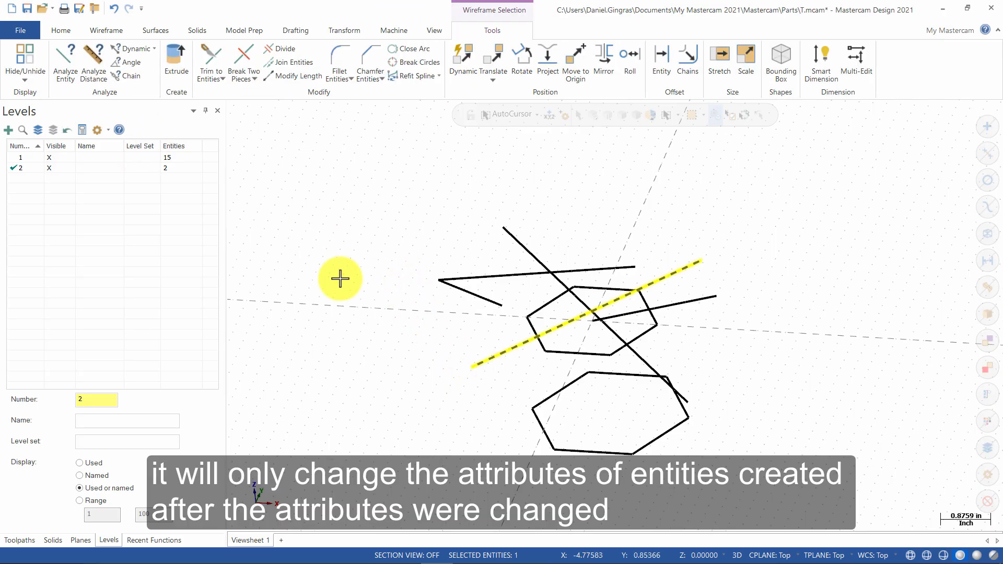
# - Draw an orange line from the lower-left endpoint of the dash-dot-dot line up and to the left, and clear the selection
pyautogui.click(106, 31)
pyautogui.click(89, 62)
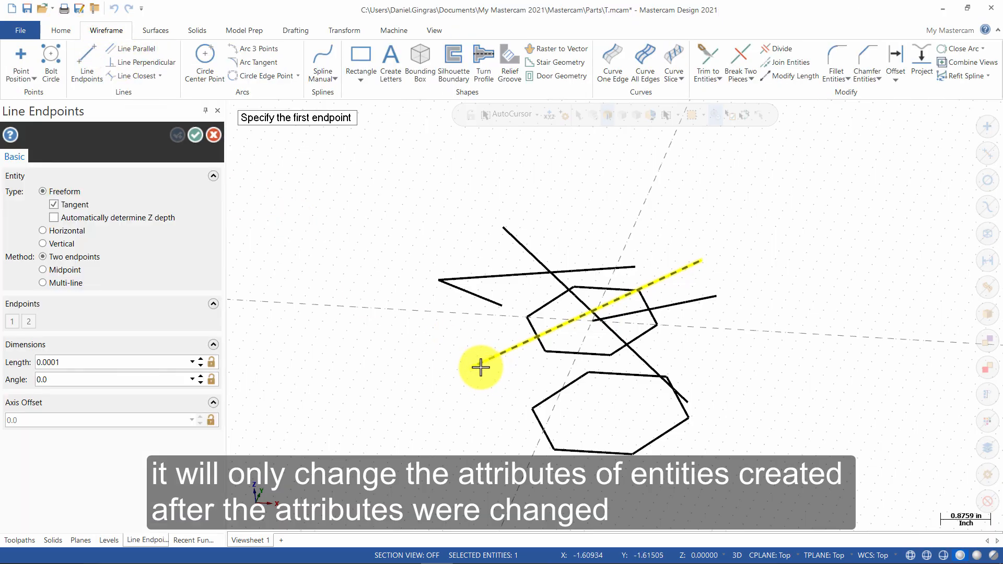
pyautogui.click(473, 368)
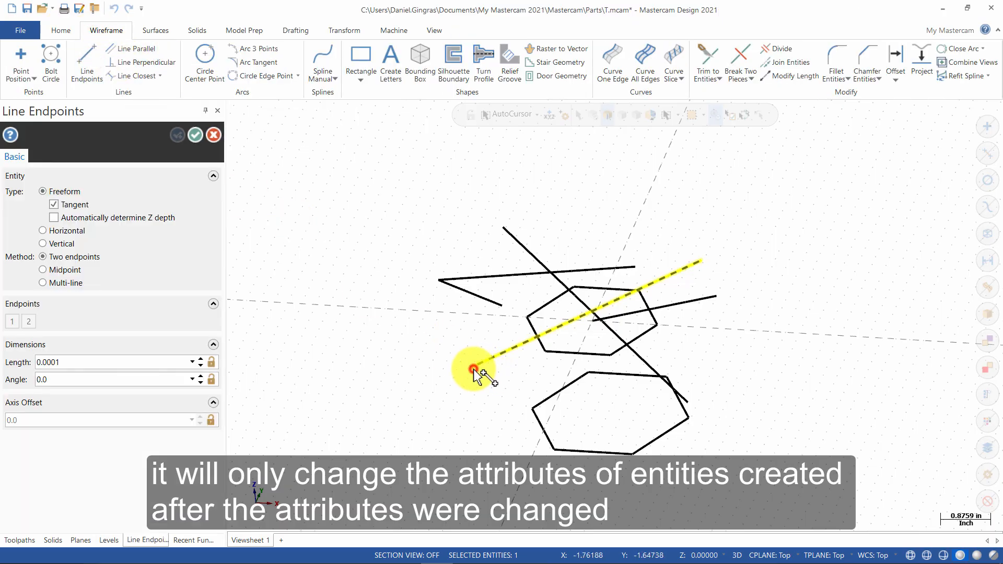
pyautogui.click(376, 263)
pyautogui.click(196, 134)
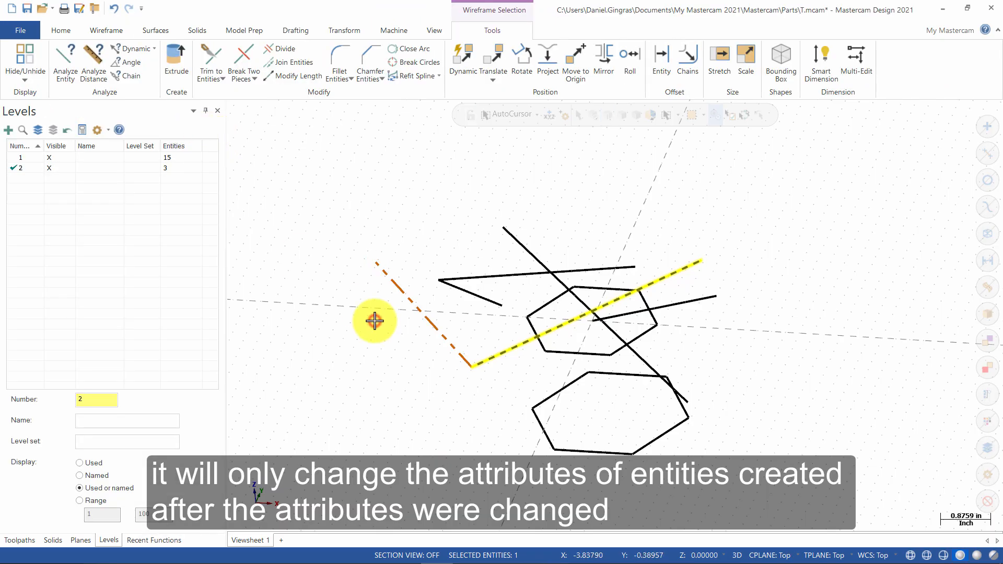
pyautogui.click(380, 335)
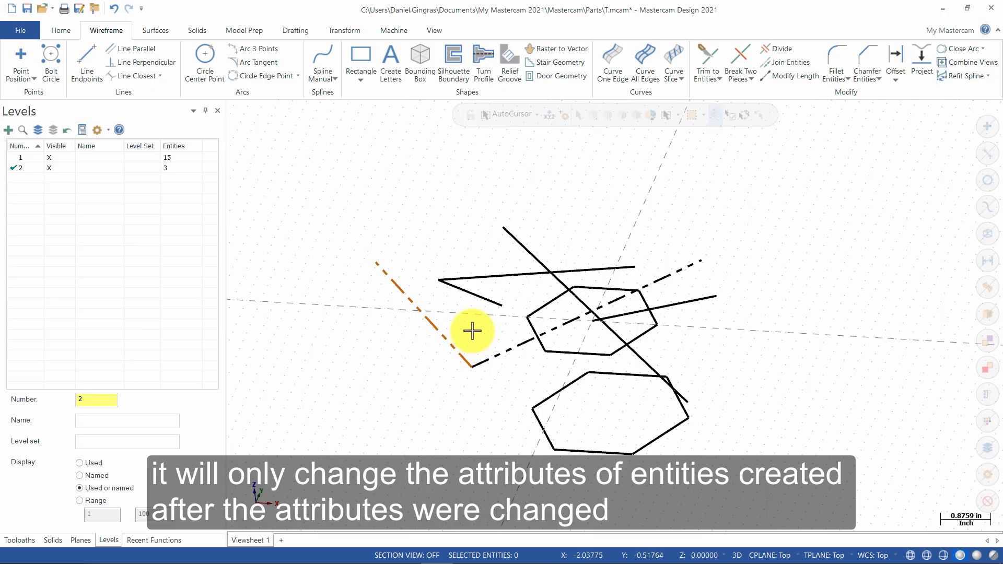
# - Recolor the existing black dash-dot-dot line across the upper hexagon to dark orange, and clear the selection
pyautogui.click(495, 355)
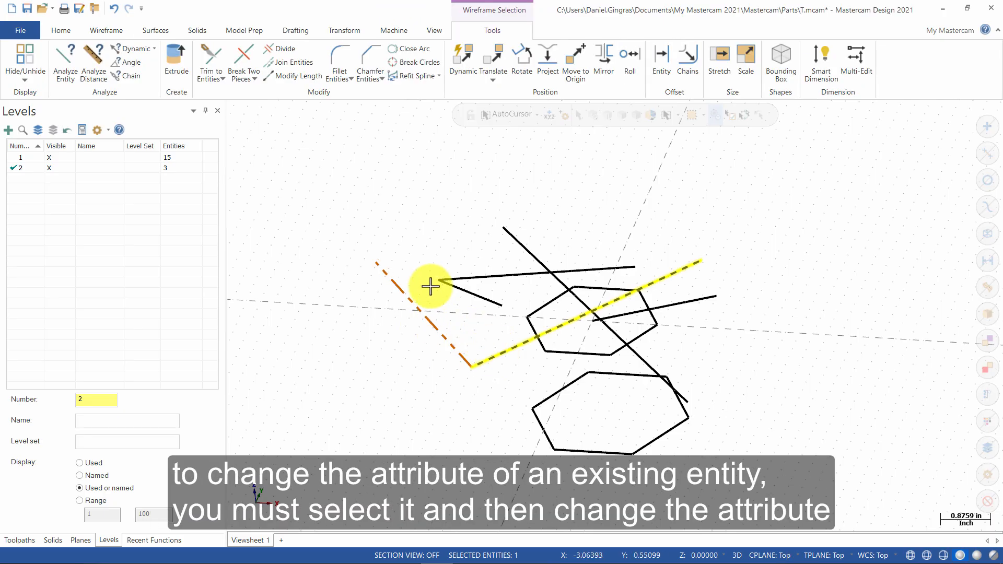
pyautogui.rightClick(444, 213)
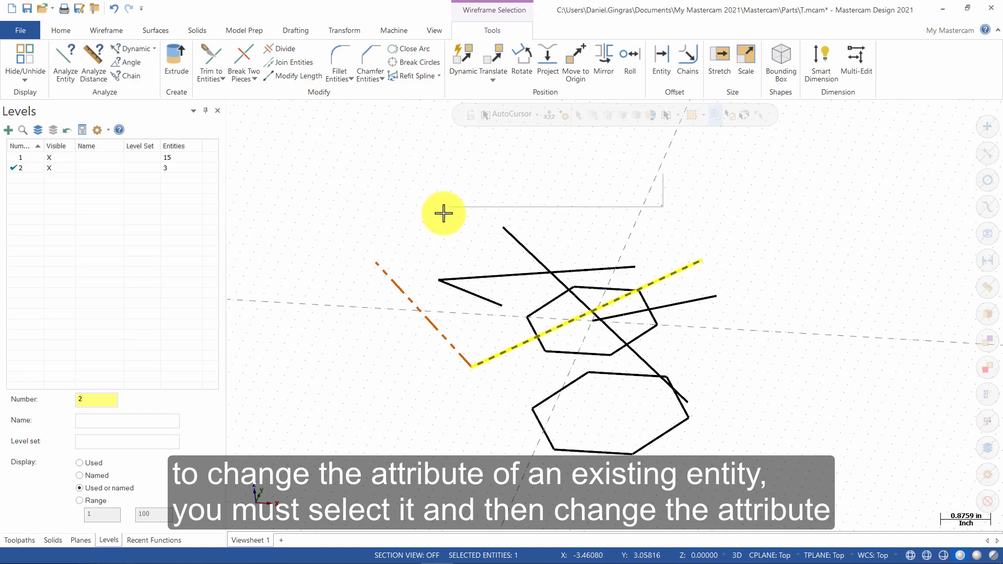
pyautogui.click(523, 181)
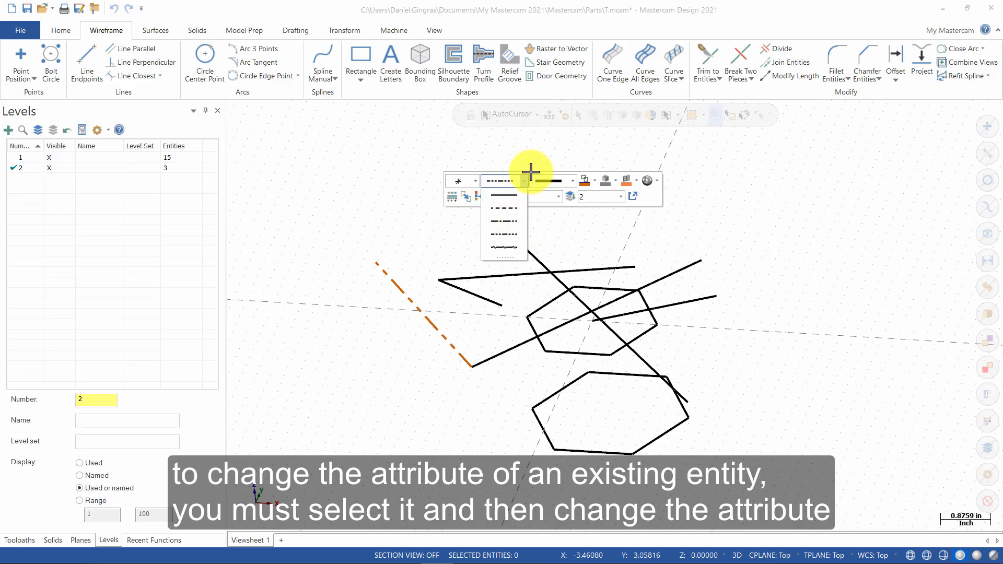
pyautogui.click(531, 172)
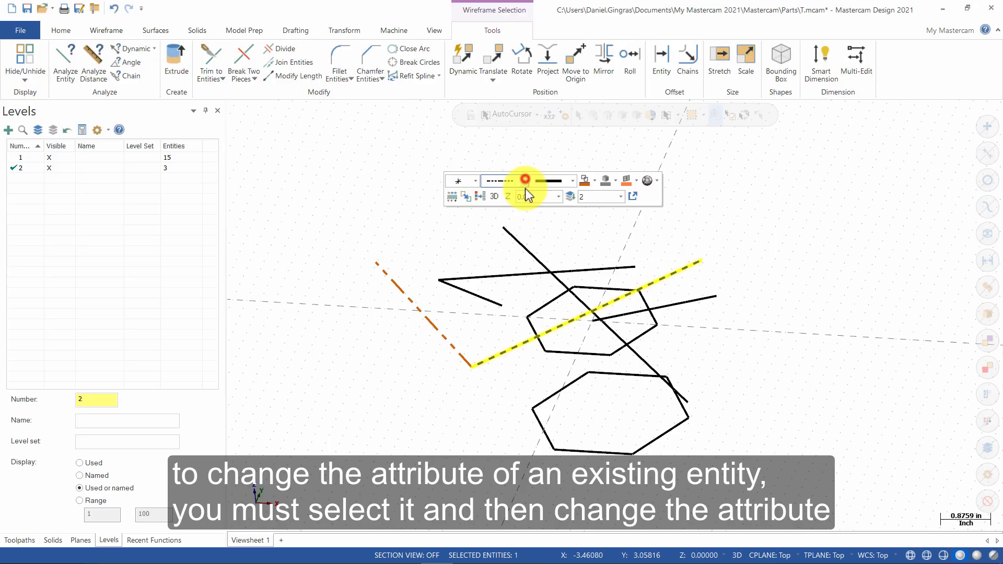
pyautogui.click(590, 177)
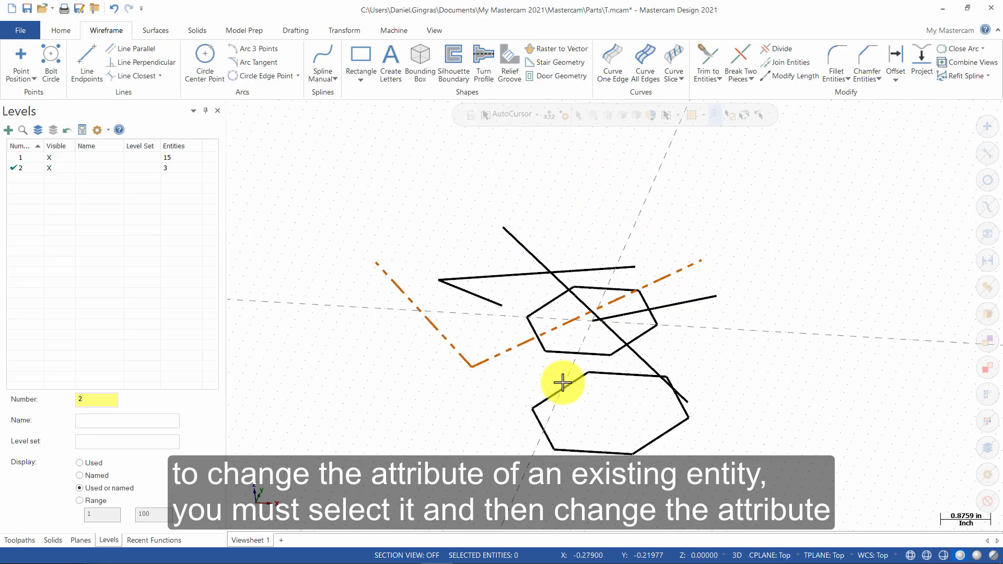
pyautogui.click(450, 241)
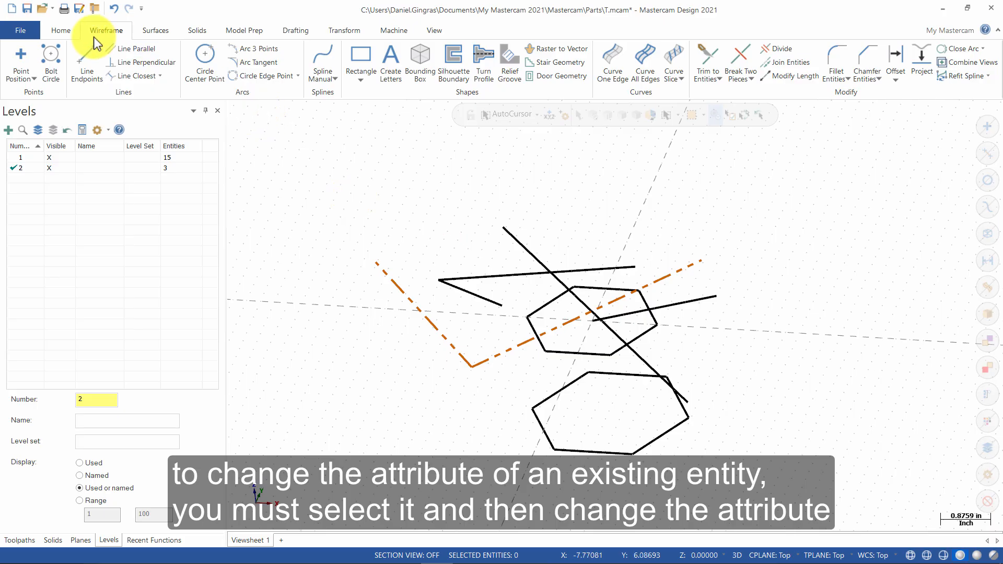
# - Set the wireframe color for new entities back to black
pyautogui.click(60, 31)
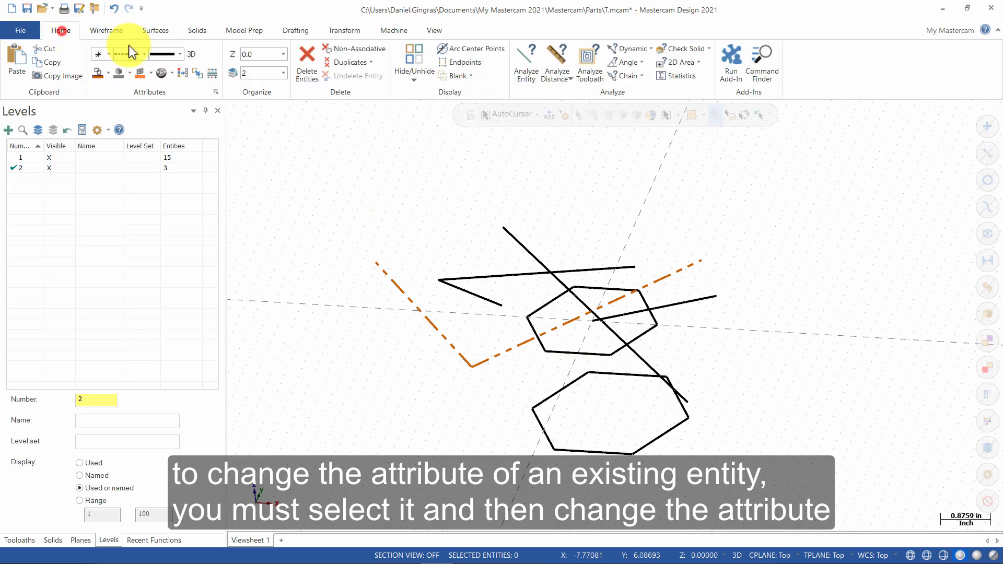
pyautogui.click(108, 71)
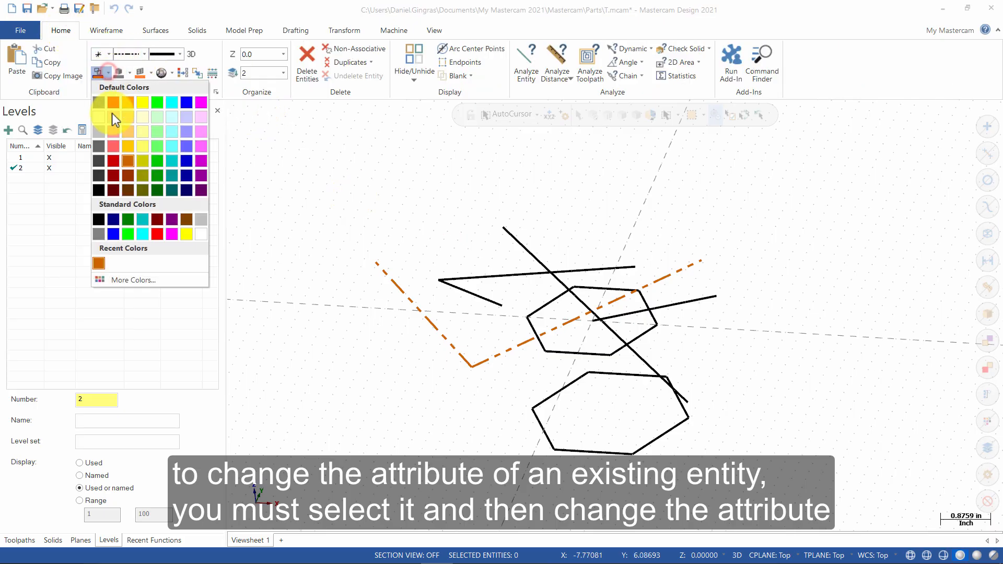
pyautogui.click(98, 190)
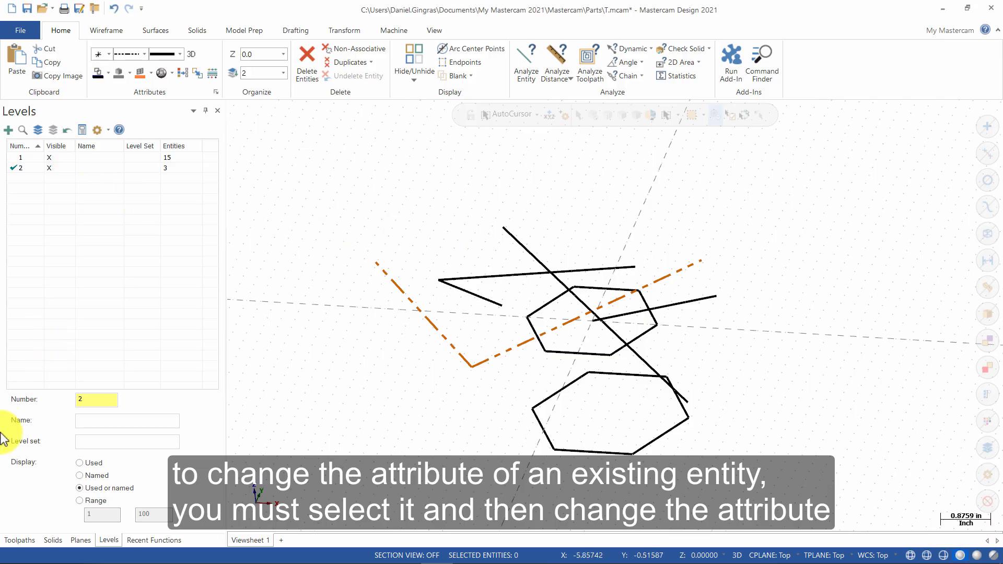
# - Show the Toolpaths manager, auto-hide the manager panels, and pin them open again
pyautogui.click(20, 540)
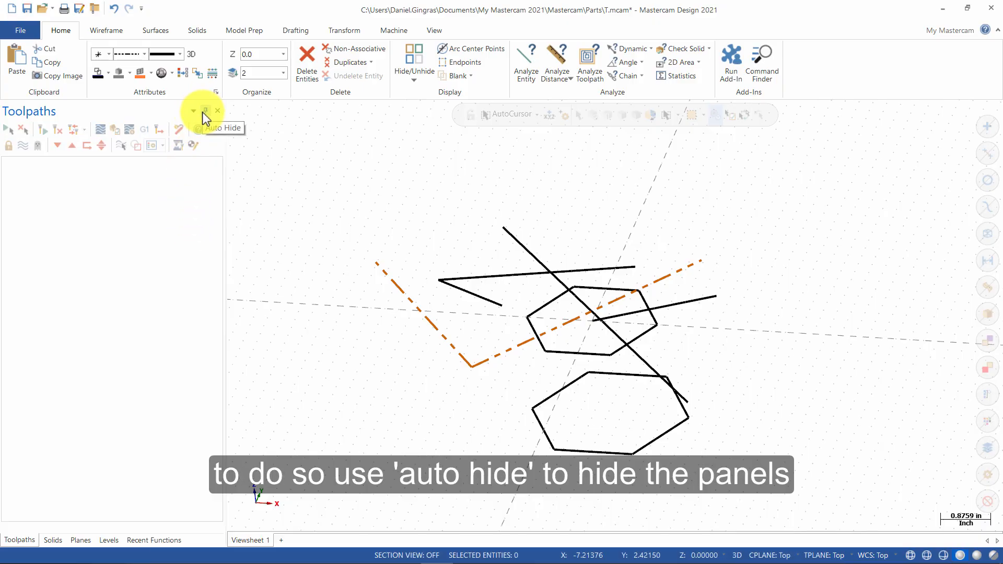
pyautogui.click(205, 111)
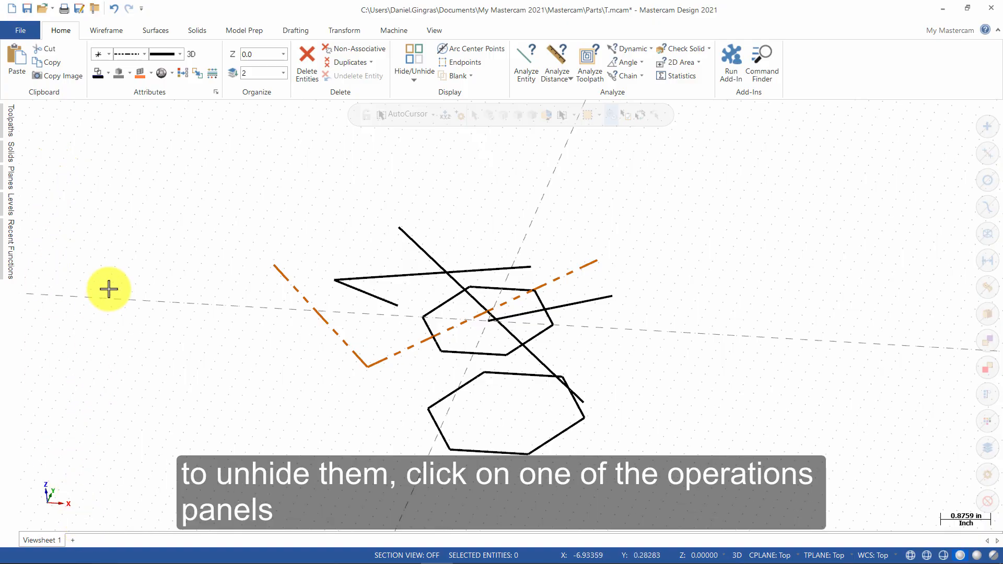
pyautogui.click(12, 125)
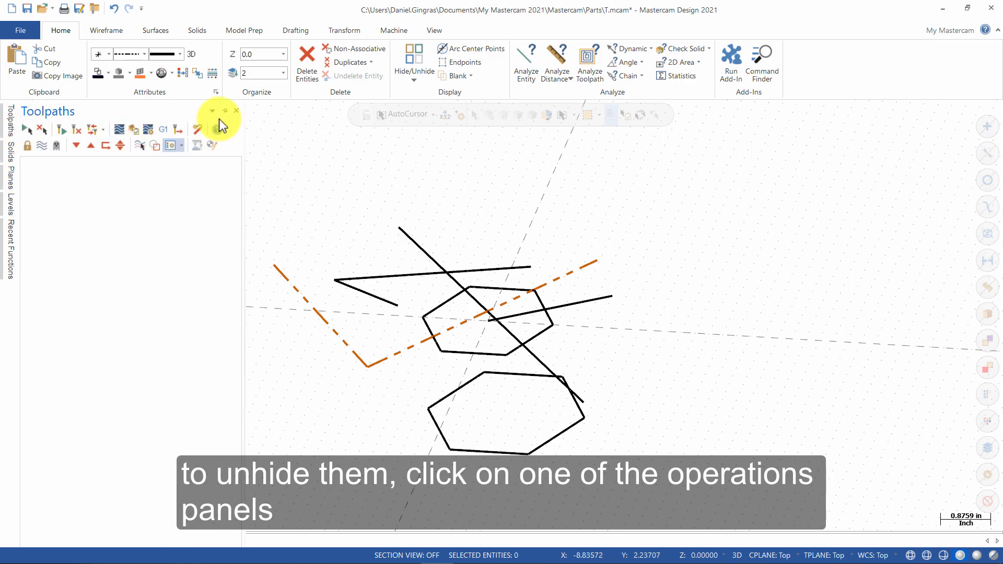
pyautogui.click(224, 111)
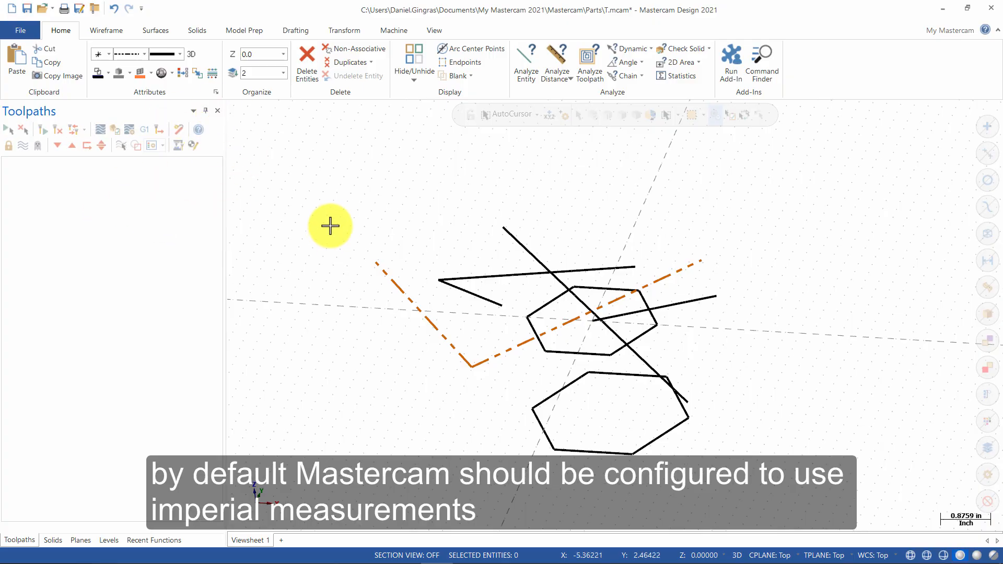
# - Choose the mcamx.config <Inch> <Startup> file as the current system configuration and apply it
pyautogui.click(16, 33)
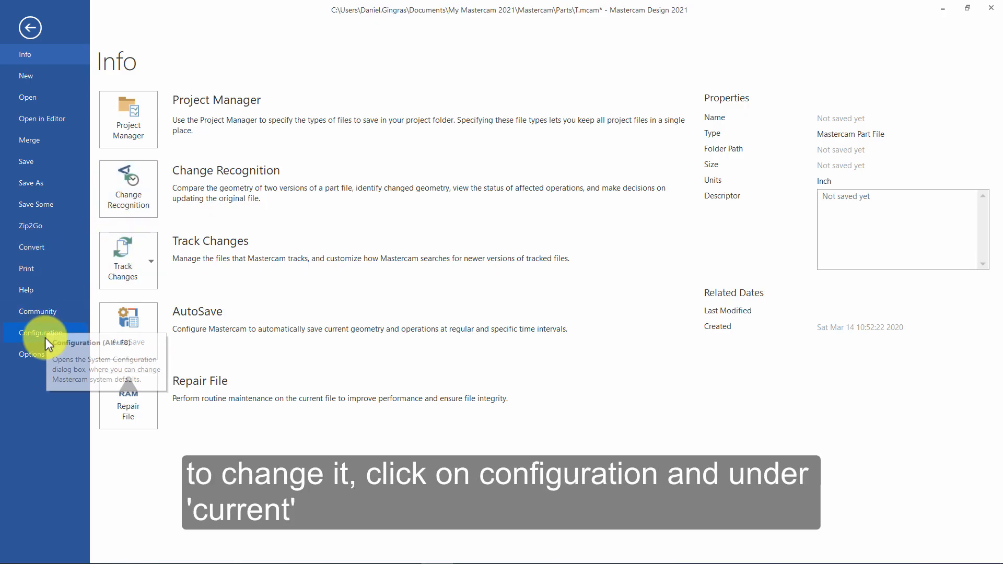
pyautogui.click(45, 337)
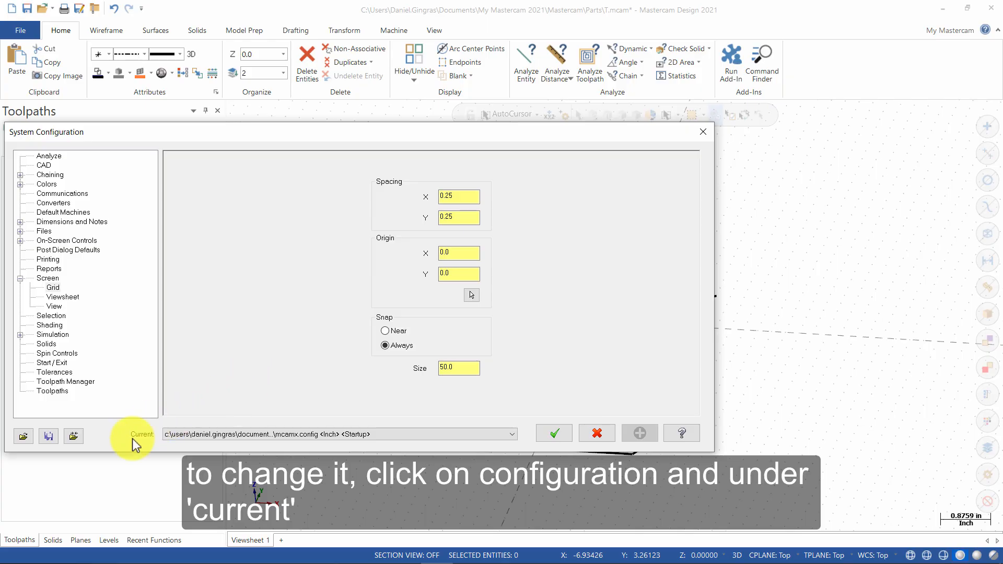
pyautogui.click(228, 435)
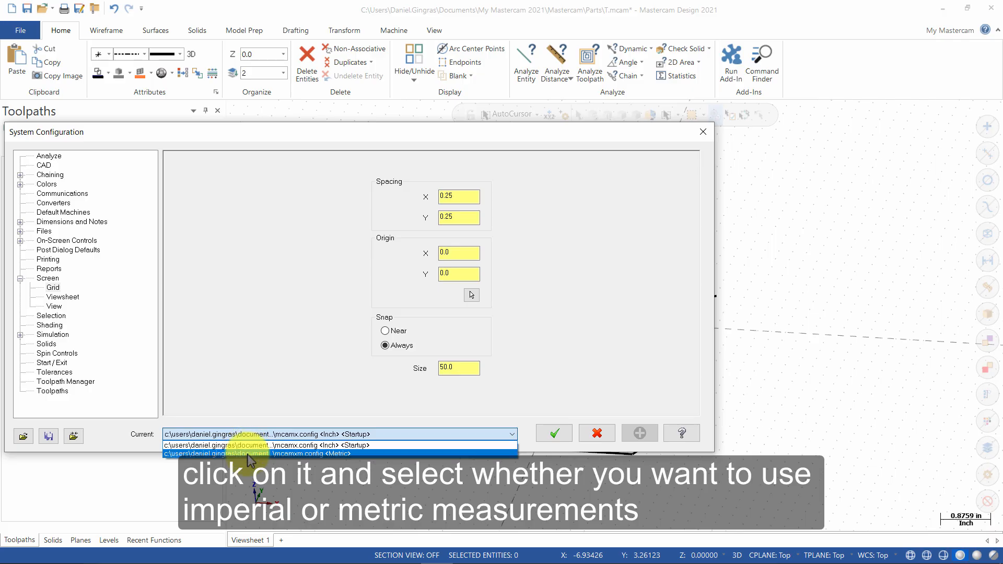
pyautogui.click(247, 447)
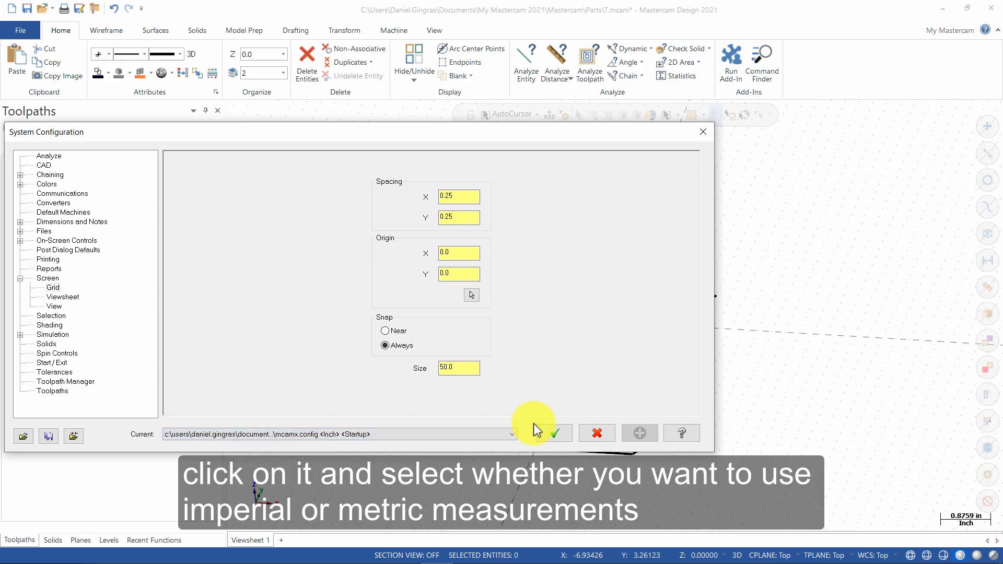
pyautogui.click(562, 435)
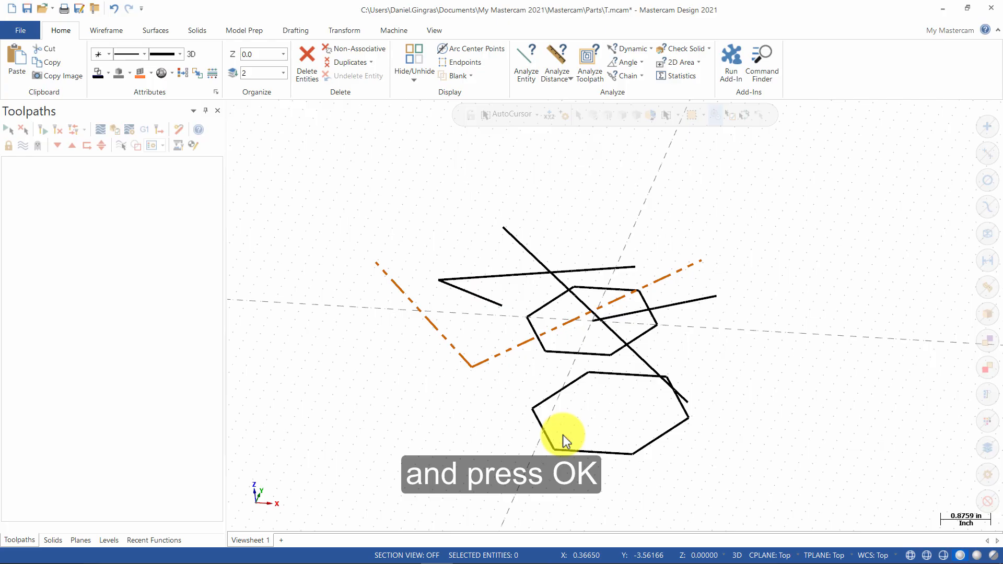